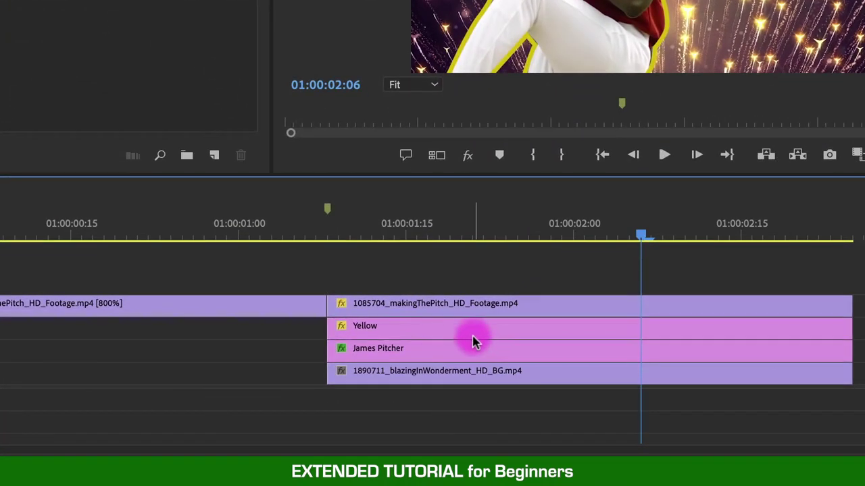
Delete the finished layer clips and extend the pitcher footage on Video 4 to 01:00:02:12.
{"action": "left_click", "coordinate": [472, 336]}
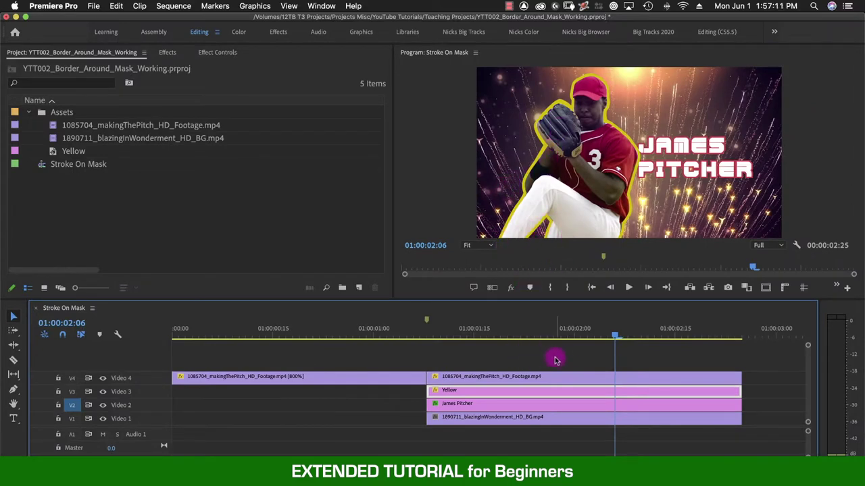
{"action": "left_click_drag", "start_coordinate": [466, 362], "coordinate": [545, 440]}
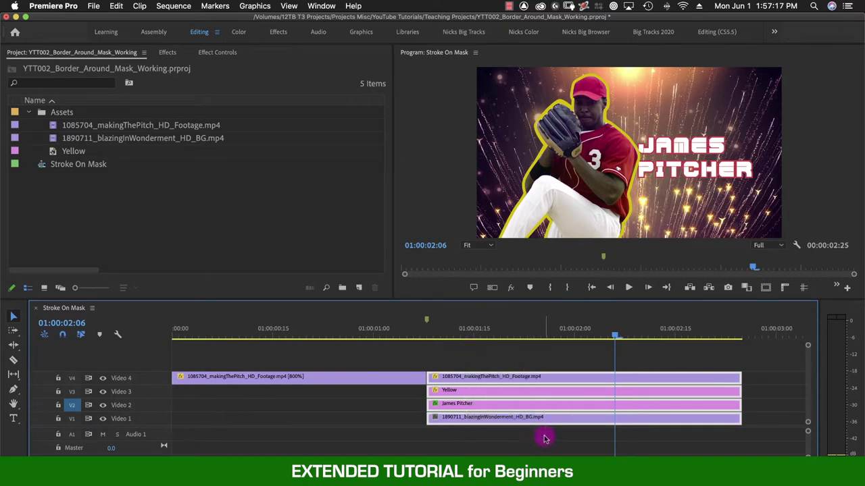
{"action": "key", "text": "Delete"}
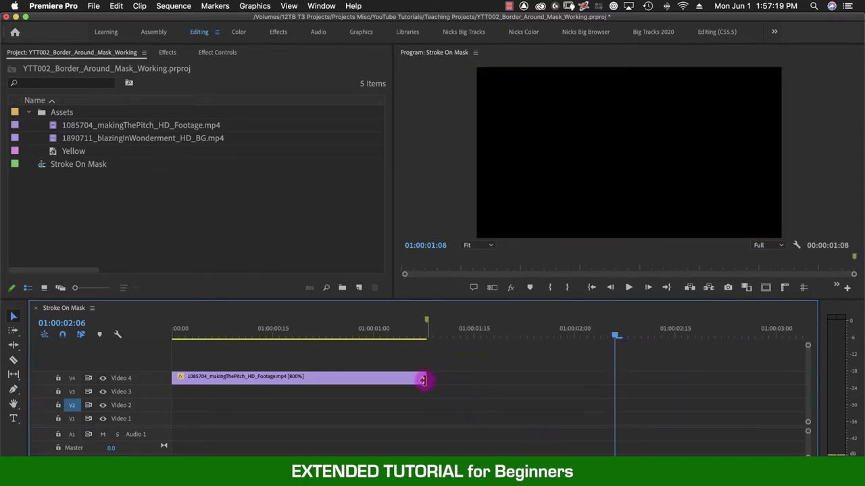
{"action": "left_click_drag", "start_coordinate": [425, 377], "coordinate": [700, 374]}
{"action": "left_click_drag", "start_coordinate": [228, 339], "coordinate": [439, 358]}
Add a frame hold to the Video 4 pitcher clip at 01:00:01:10.
{"action": "left_click", "coordinate": [452, 380]}
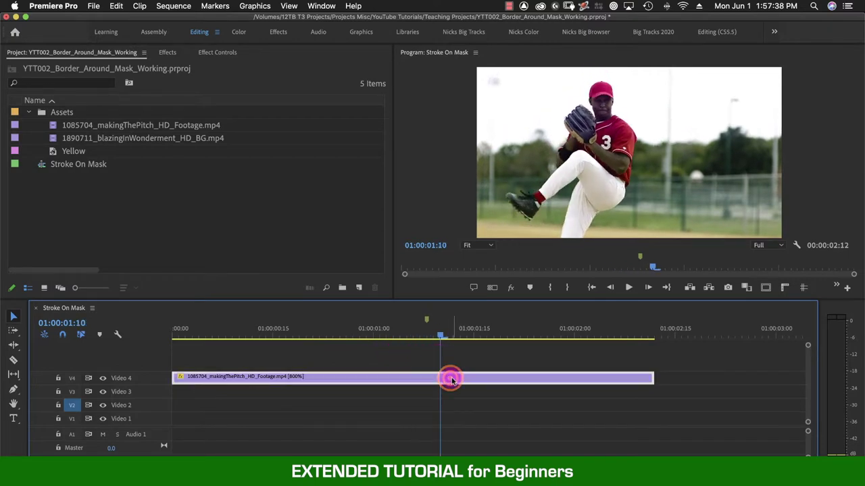
{"action": "right_click", "coordinate": [459, 382]}
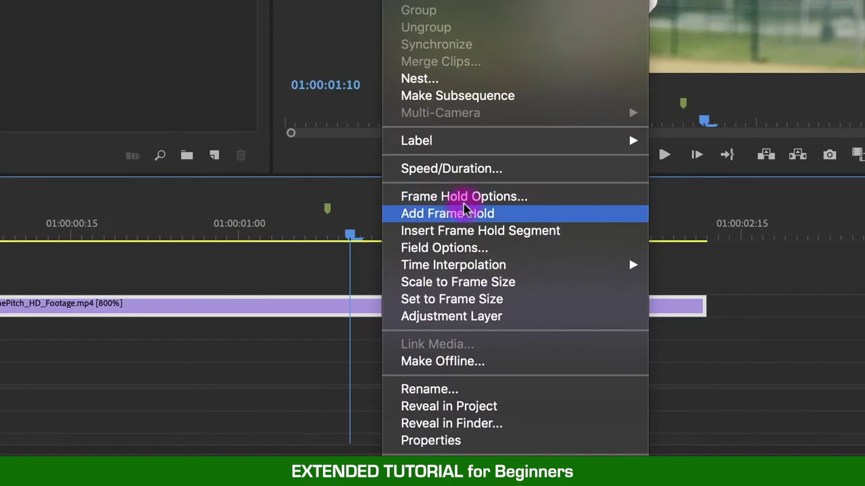
{"action": "left_click", "coordinate": [518, 320]}
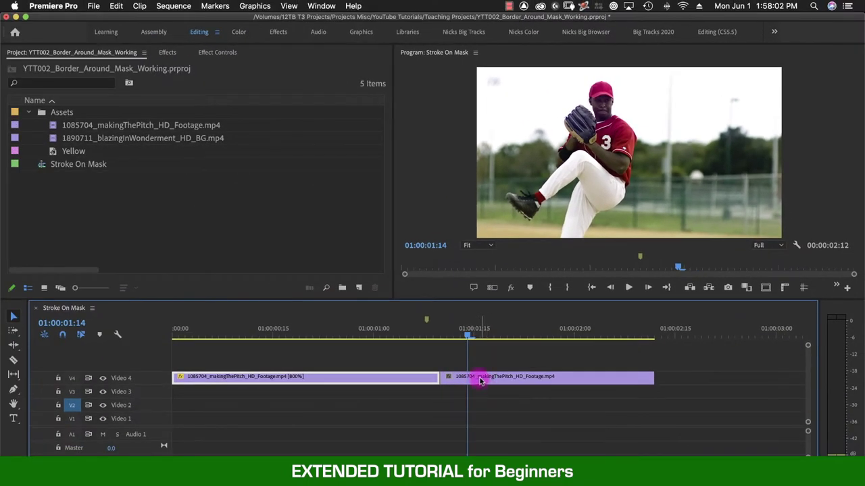
Select the held-frame clip and park the playhead at 01:00:01:10 on the frozen pitcher.
{"action": "left_click", "coordinate": [500, 380]}
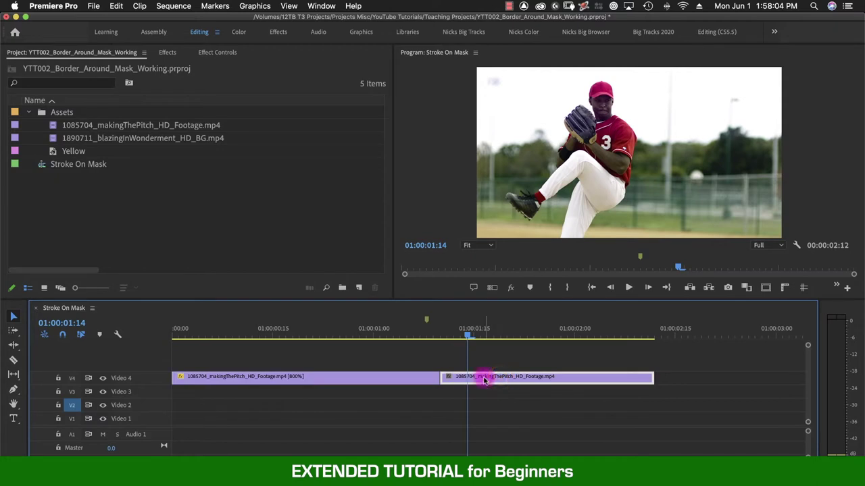
{"action": "left_click", "coordinate": [442, 334]}
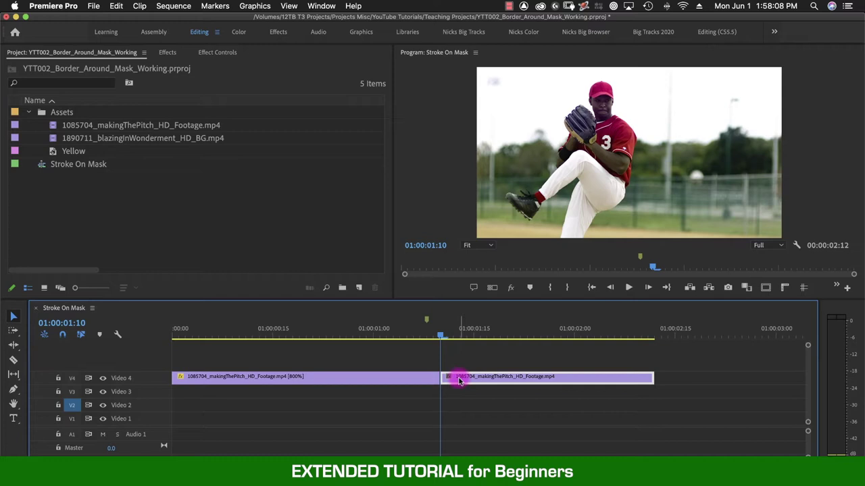
{"action": "mouse_move", "coordinate": [465, 380]}
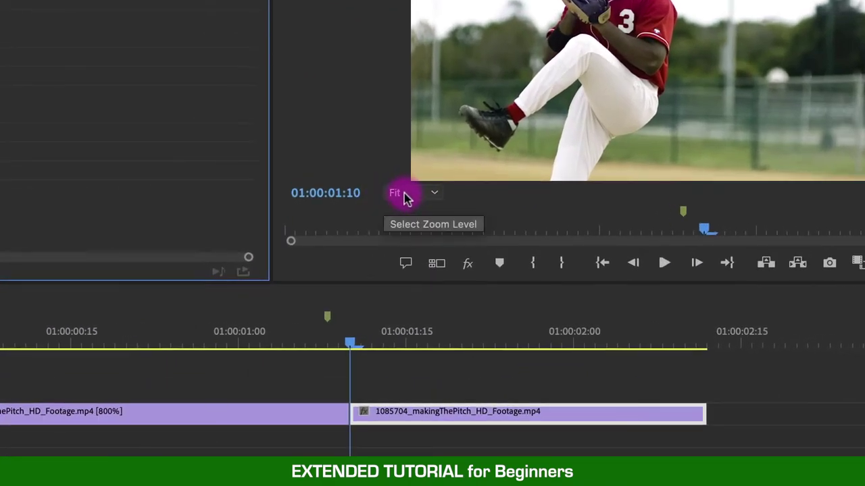
Magnify the Program monitor to 150% on the frozen pitcher frame.
{"action": "left_click", "coordinate": [423, 196]}
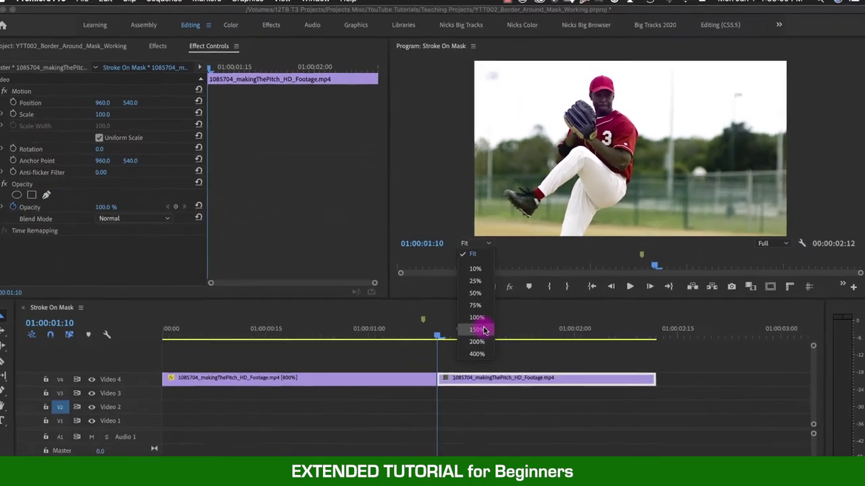
{"action": "left_click", "coordinate": [428, 333]}
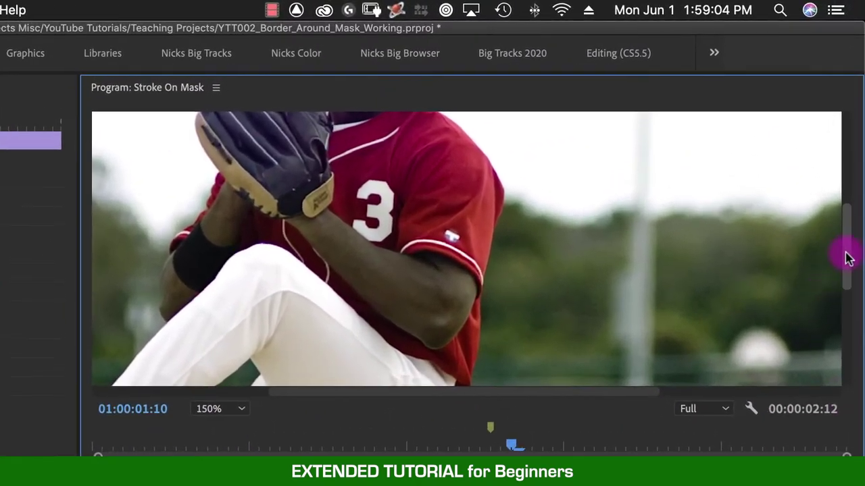
{"action": "left_click_drag", "start_coordinate": [849, 258], "coordinate": [453, 342]}
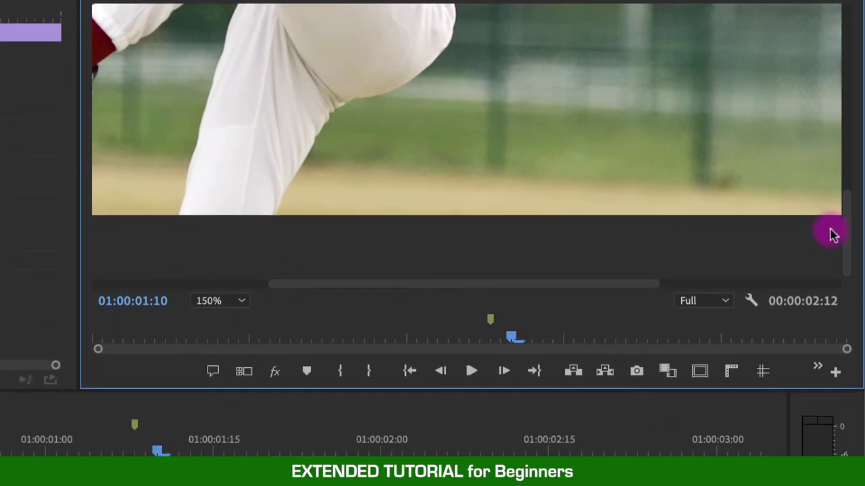
{"action": "left_click_drag", "start_coordinate": [846, 342], "coordinate": [847, 338]}
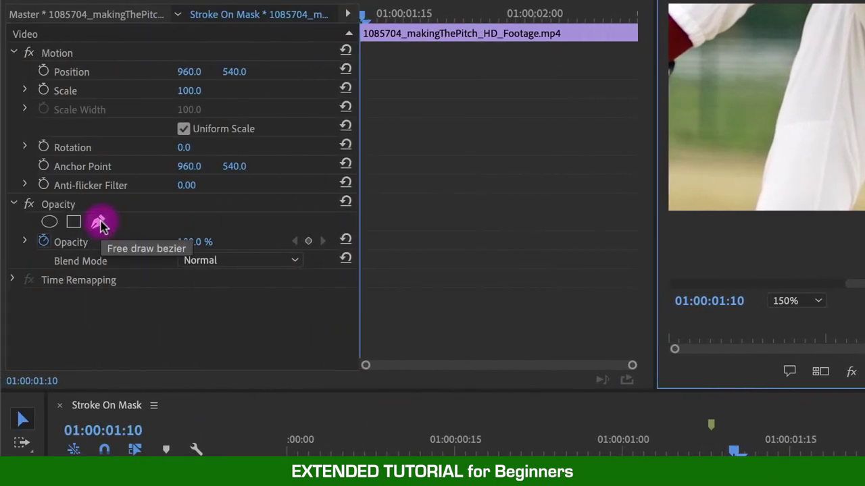
Pen-trace an opacity mask around the pitcher's leg, face, glove and raised leg at 200% zoom.
{"action": "left_click", "coordinate": [98, 225]}
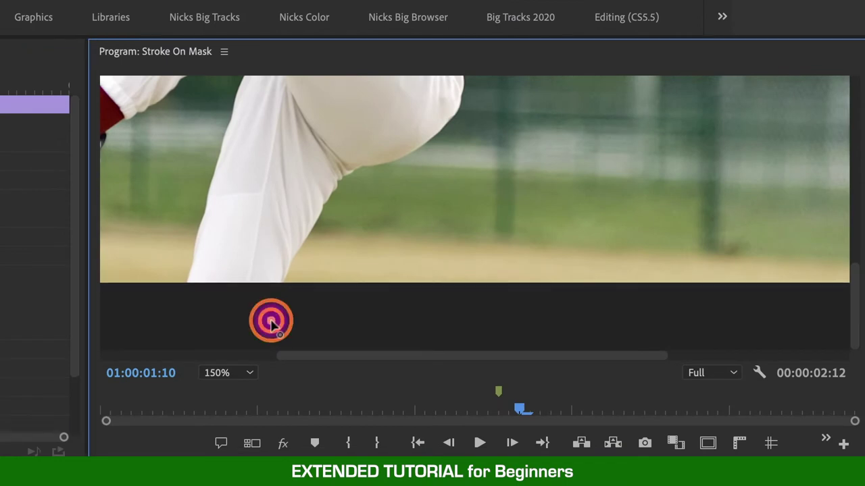
{"action": "left_click", "coordinate": [270, 321]}
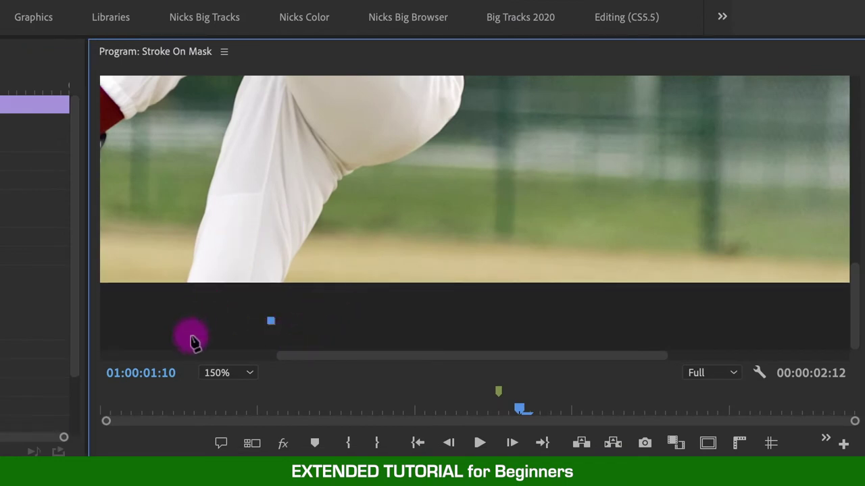
{"action": "left_click", "coordinate": [291, 264]}
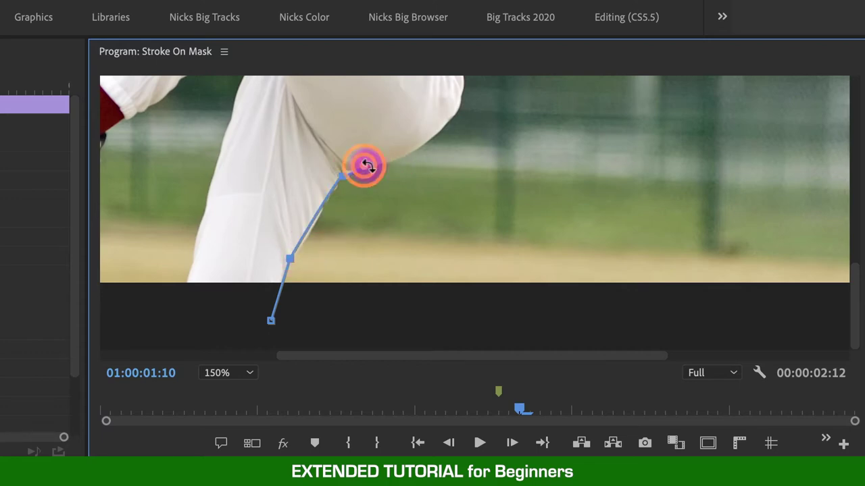
{"action": "scroll", "coordinate": [464, 286], "scroll_direction": "up", "scroll_amount": 5}
{"action": "left_click_drag", "start_coordinate": [855, 241], "coordinate": [859, 189]}
{"action": "left_click", "coordinate": [227, 373]}
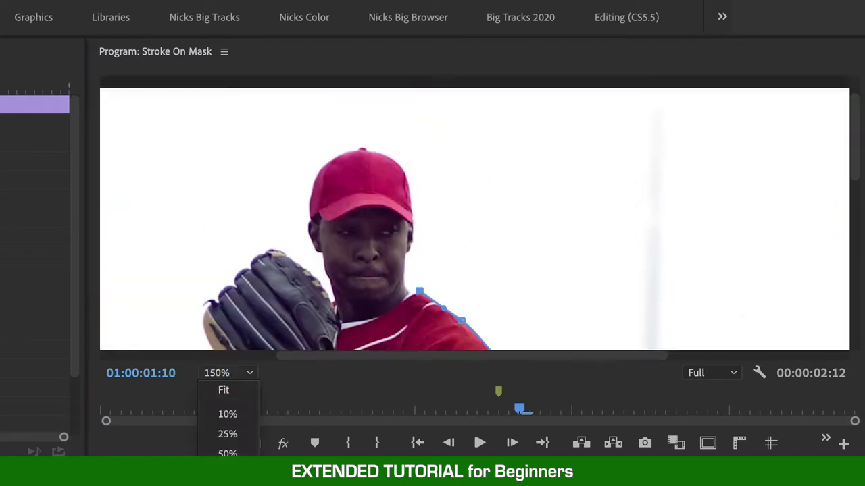
{"action": "left_click", "coordinate": [223, 481]}
{"action": "left_click", "coordinate": [318, 181]}
{"action": "left_click", "coordinate": [246, 298]}
{"action": "left_click_drag", "start_coordinate": [852, 145], "coordinate": [831, 193]}
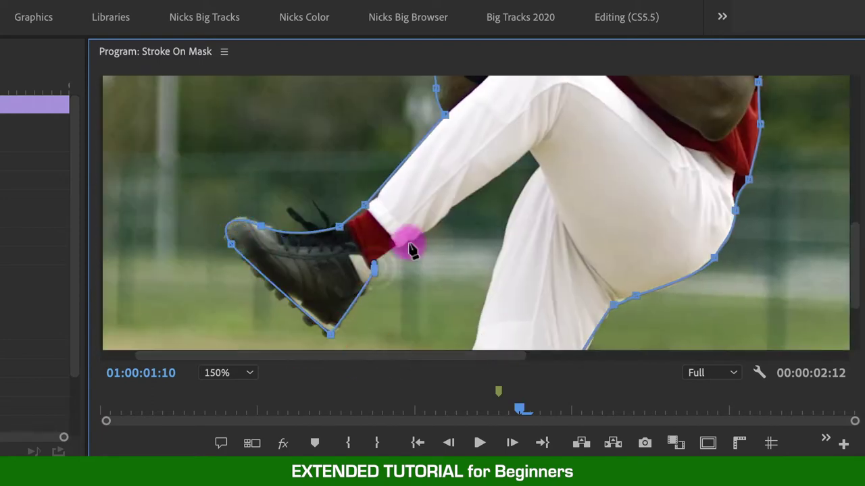
{"action": "left_click", "coordinate": [538, 174]}
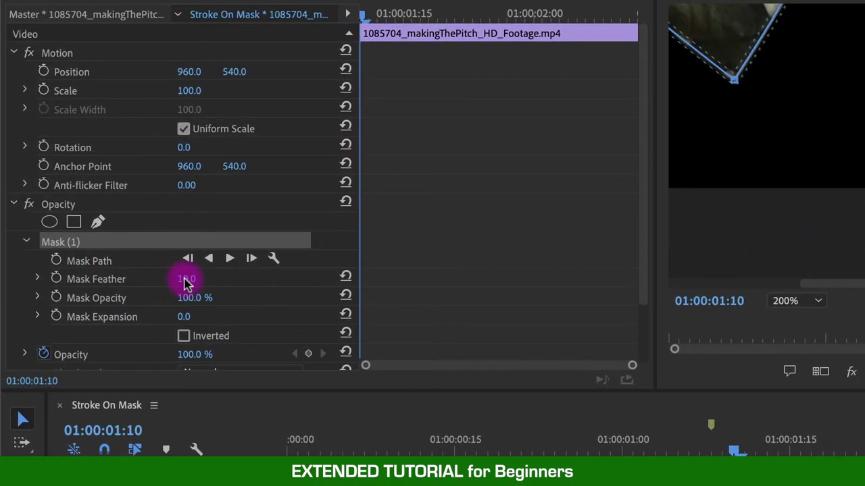
Set Mask Feather back to 0 for a hard edge and return the monitor zoom to Fit.
{"action": "left_click", "coordinate": [111, 232]}
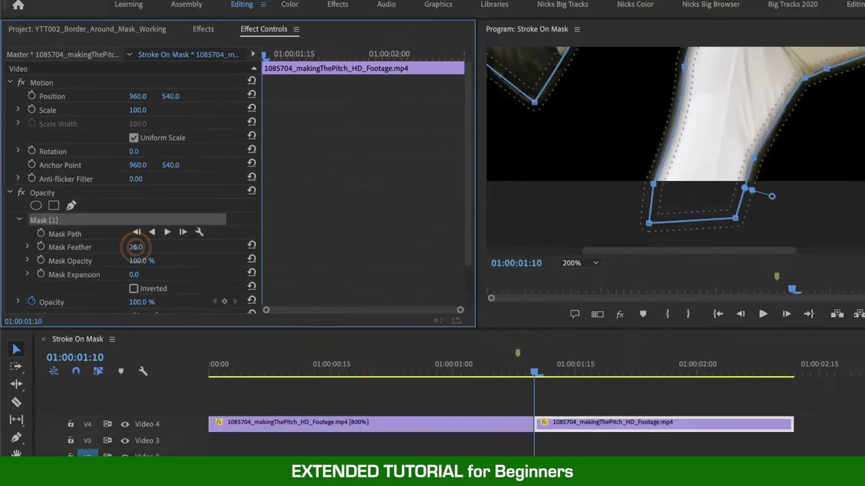
{"action": "left_click_drag", "start_coordinate": [135, 247], "coordinate": [99, 232]}
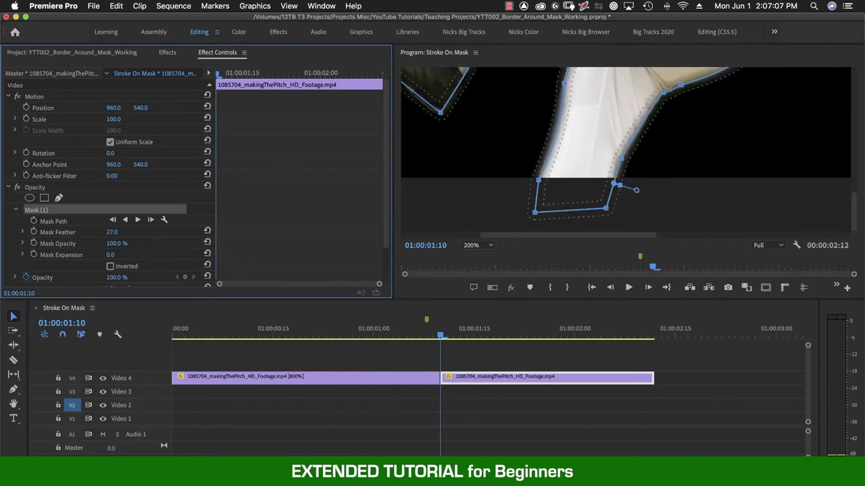
{"action": "left_click_drag", "start_coordinate": [636, 190], "coordinate": [626, 186]}
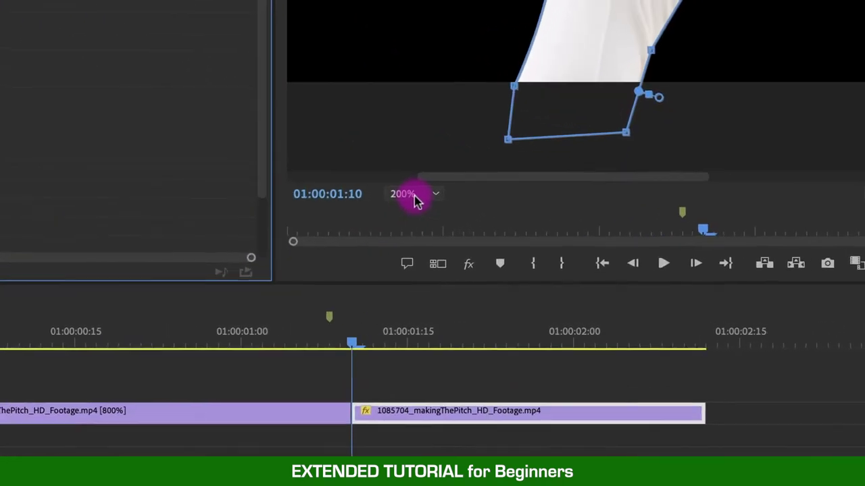
{"action": "left_click", "coordinate": [475, 246]}
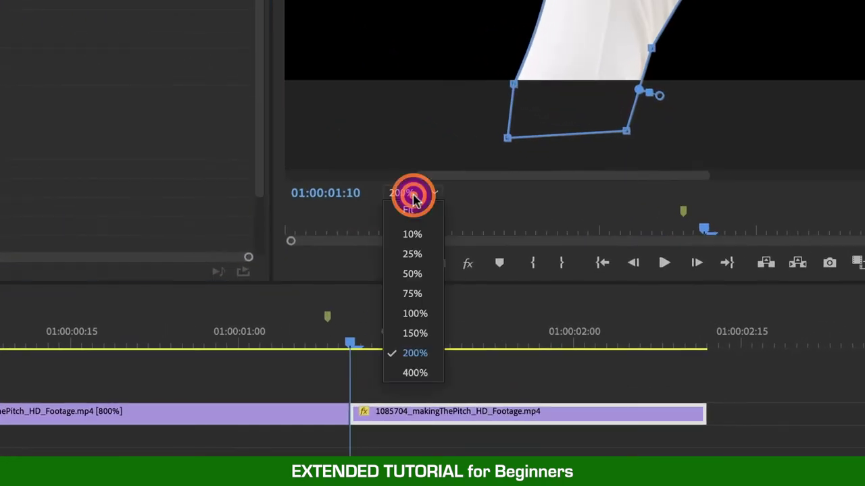
{"action": "left_click", "coordinate": [414, 211]}
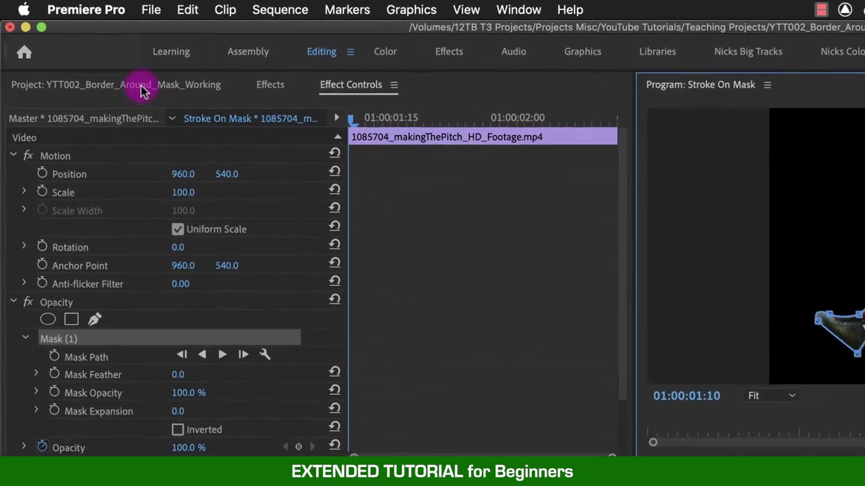
Place the blazingInWonderment fireworks clip on Video 1 beneath the pitcher.
{"action": "left_click", "coordinate": [82, 52]}
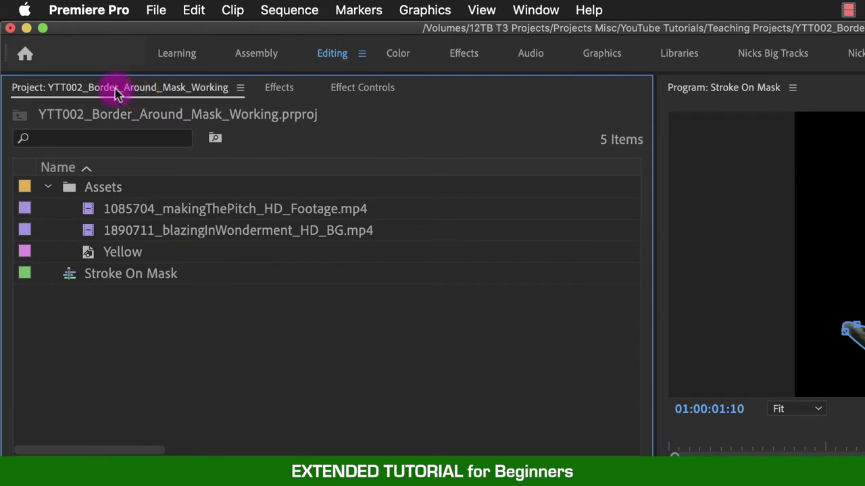
{"action": "left_click", "coordinate": [207, 231]}
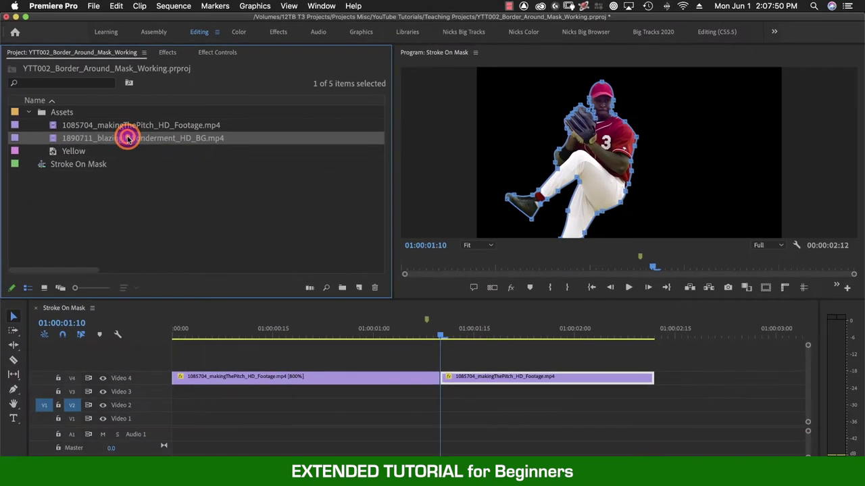
{"action": "left_click_drag", "start_coordinate": [129, 138], "coordinate": [448, 421]}
{"action": "left_click_drag", "start_coordinate": [443, 333], "coordinate": [573, 337]}
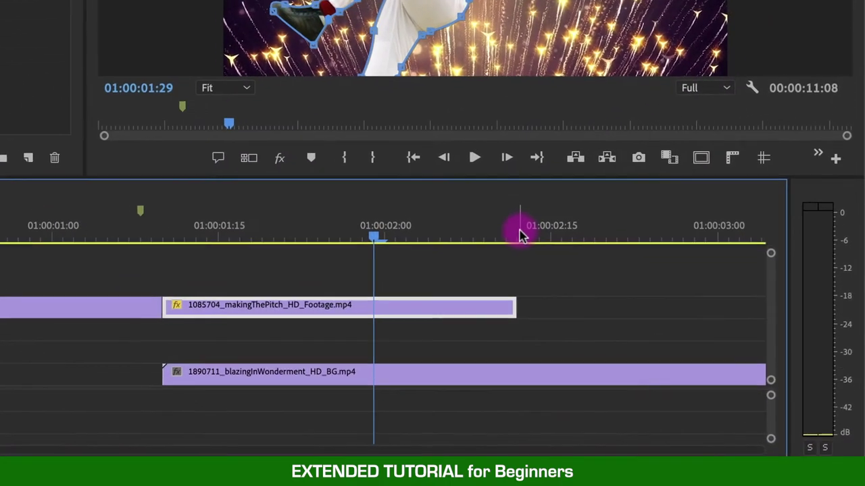
Split the fireworks clip at 01:00:02:12 and delete its leftover tail.
{"action": "left_click", "coordinate": [655, 332]}
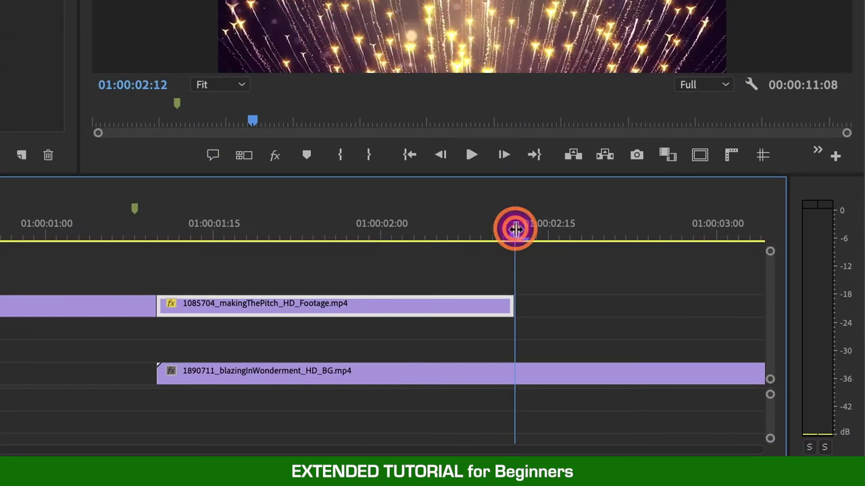
{"action": "left_click", "coordinate": [476, 374]}
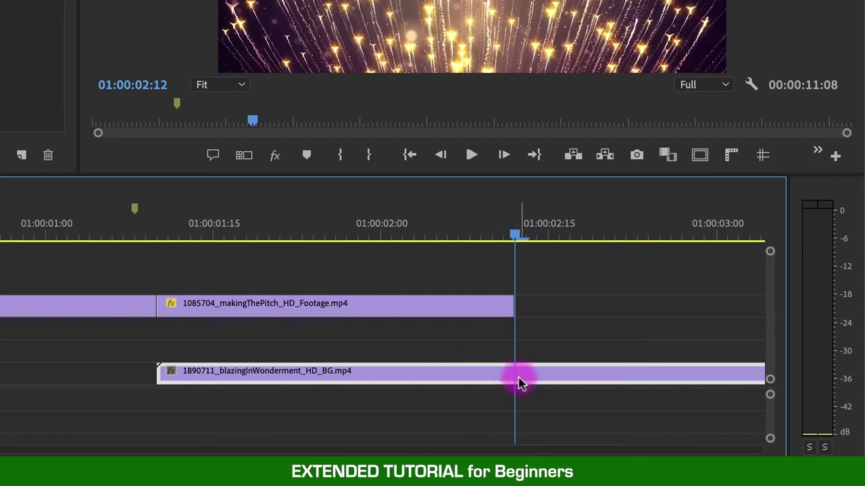
{"action": "mouse_move", "coordinate": [519, 381]}
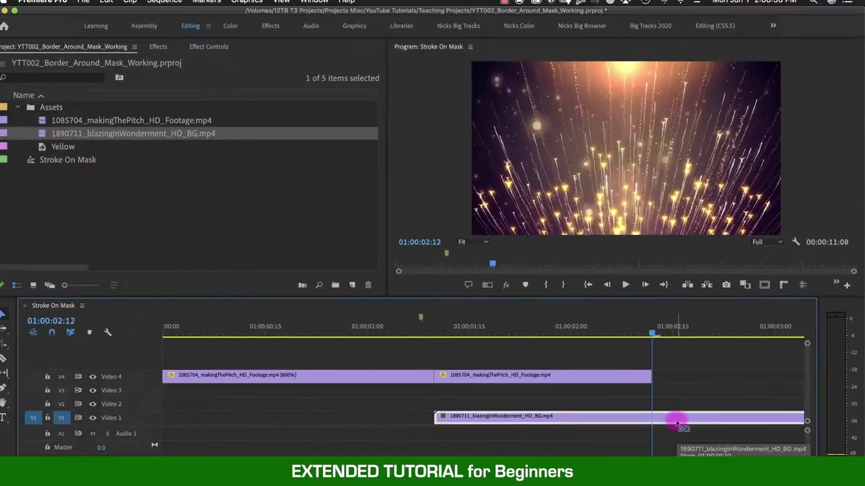
{"action": "key", "text": "super+k"}
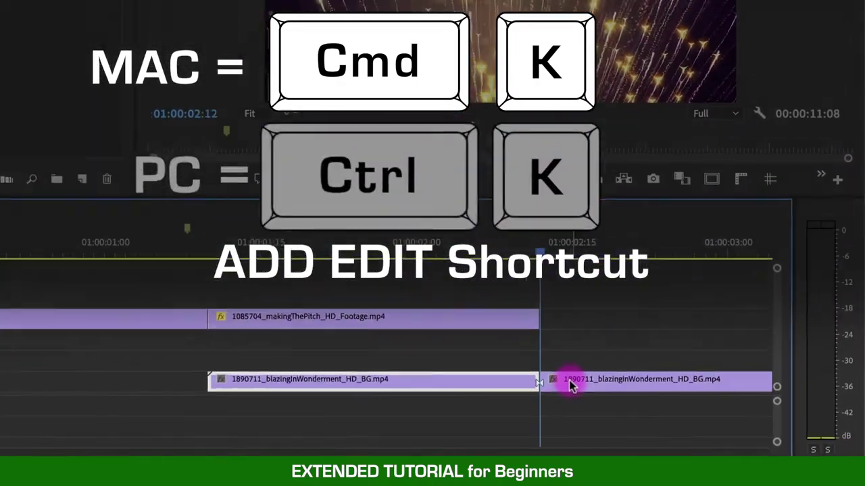
{"action": "left_click", "coordinate": [582, 381]}
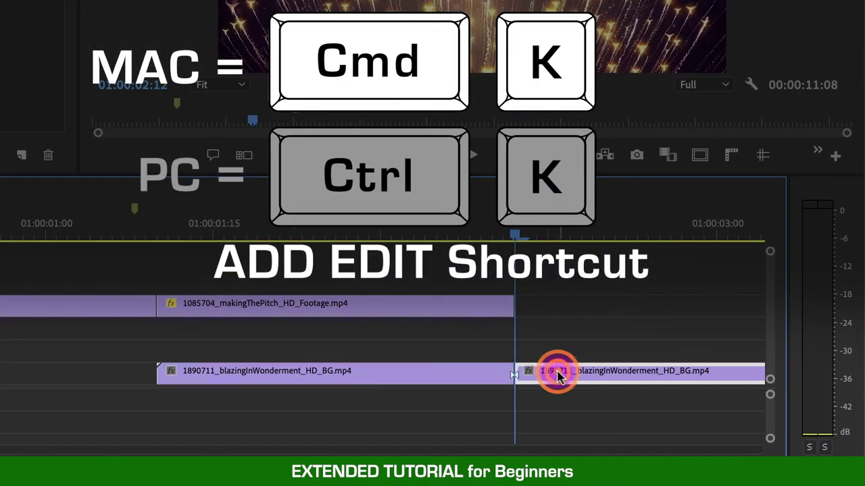
{"action": "key", "text": "Delete"}
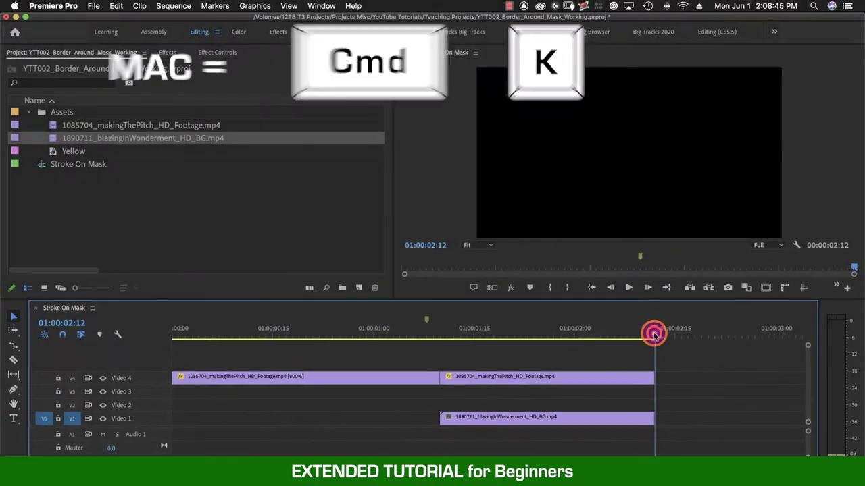
{"action": "left_click_drag", "start_coordinate": [520, 229], "coordinate": [425, 245]}
{"action": "left_click_drag", "start_coordinate": [596, 342], "coordinate": [520, 353]}
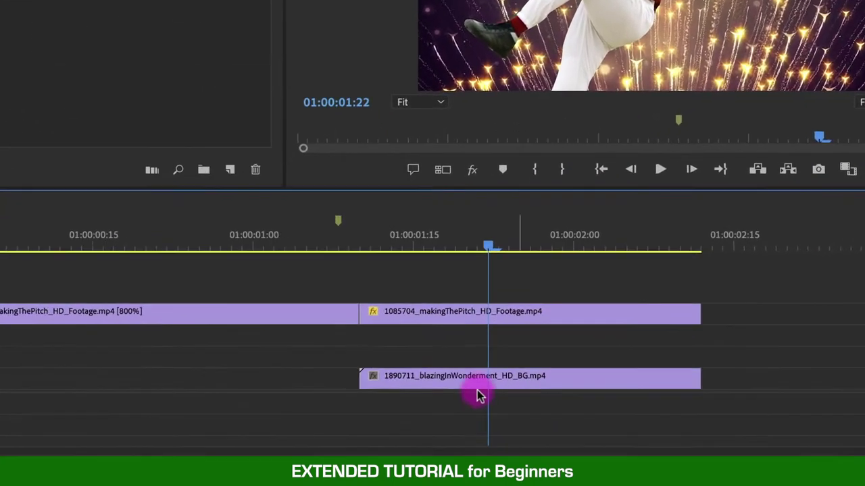
Enlarge the pitcher clip's Motion Scale in Effect Controls.
{"action": "key", "text": "Left"}
{"action": "key", "text": "Left"}
{"action": "key", "text": "Left"}
{"action": "key", "text": "Left"}
{"action": "key", "text": "Left"}
{"action": "key", "text": "Left"}
{"action": "key", "text": "Left"}
{"action": "key", "text": "Left"}
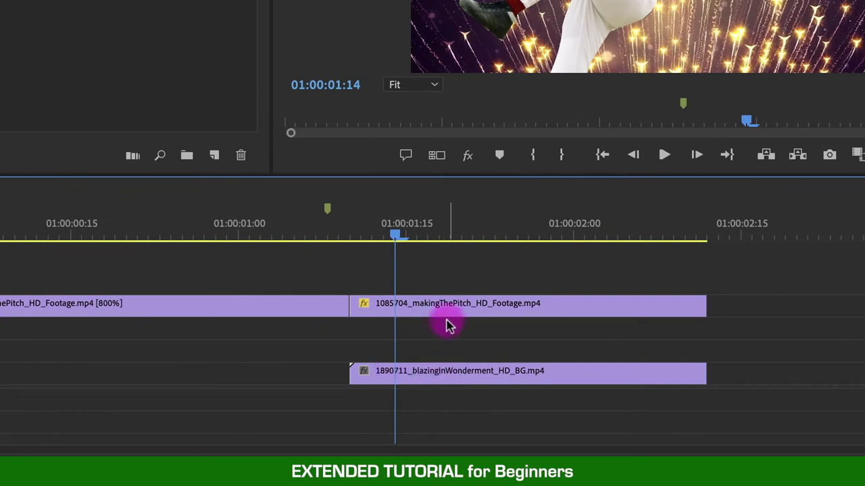
{"action": "left_click", "coordinate": [421, 303]}
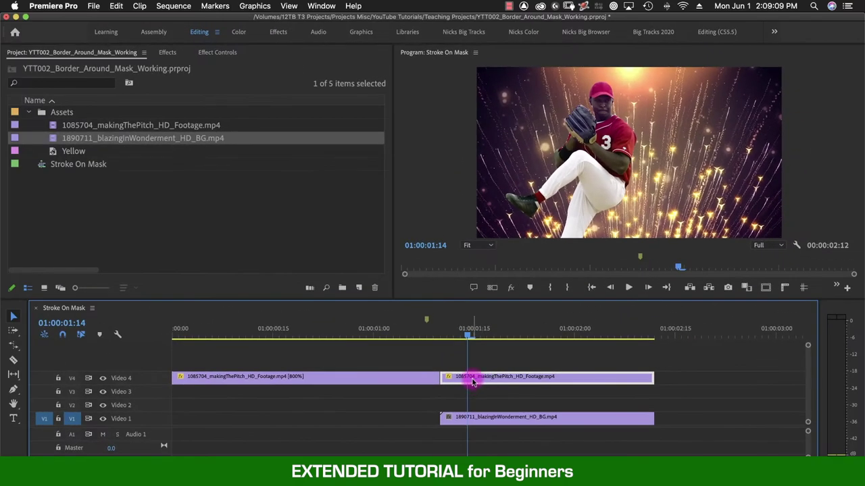
{"action": "left_click_drag", "start_coordinate": [371, 330], "coordinate": [440, 338]}
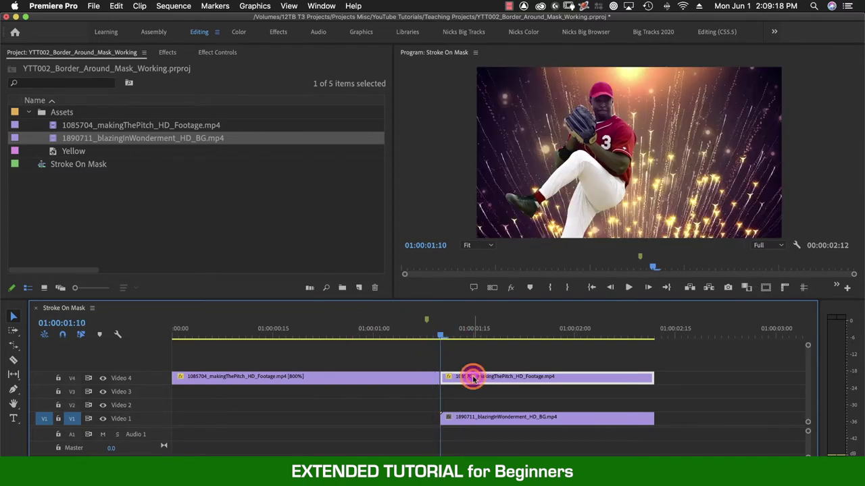
{"action": "left_click", "coordinate": [501, 378]}
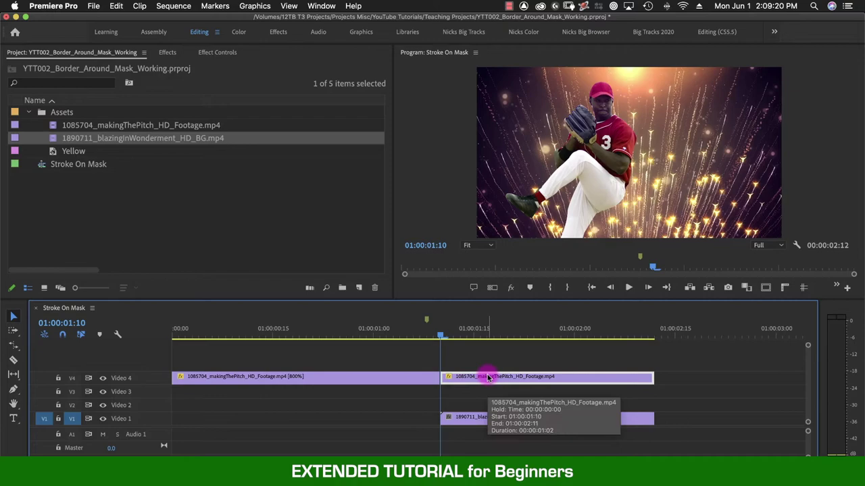
{"action": "key", "text": "shift+5"}
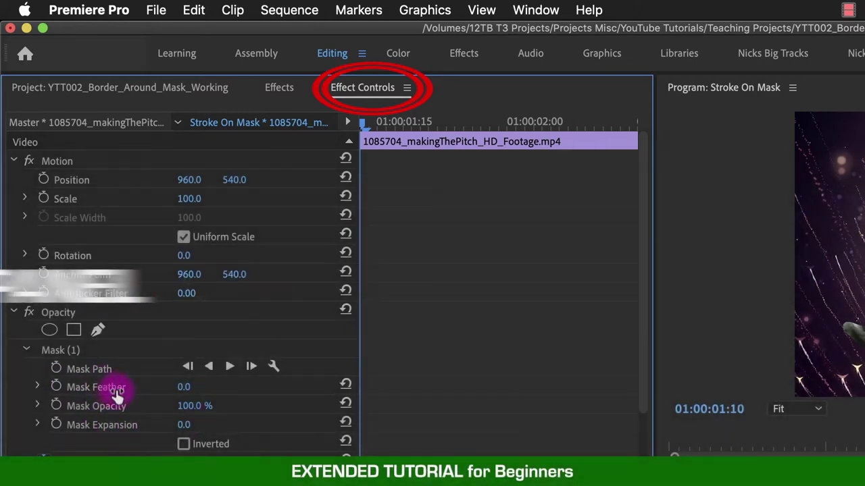
{"action": "left_click", "coordinate": [190, 188]}
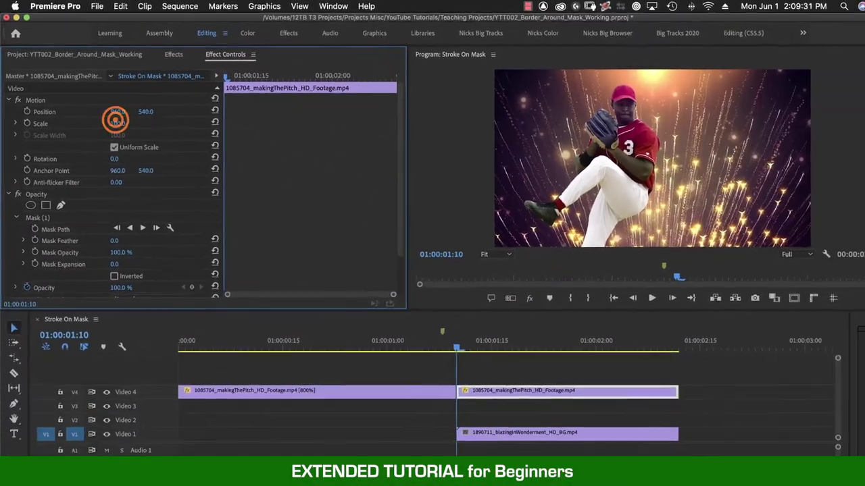
{"action": "left_click_drag", "start_coordinate": [116, 120], "coordinate": [180, 120]}
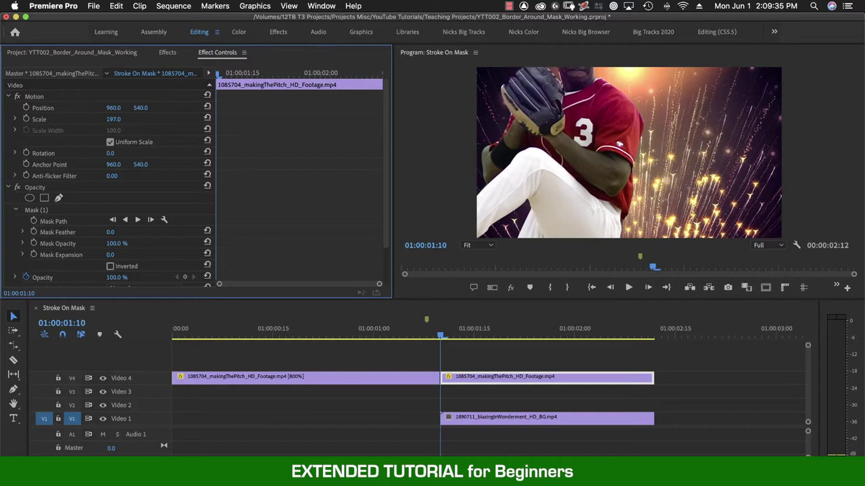
Move the pitcher lower in the frame, settling at scale 156 and position 936.7, 764.0.
{"action": "left_click", "coordinate": [34, 97]}
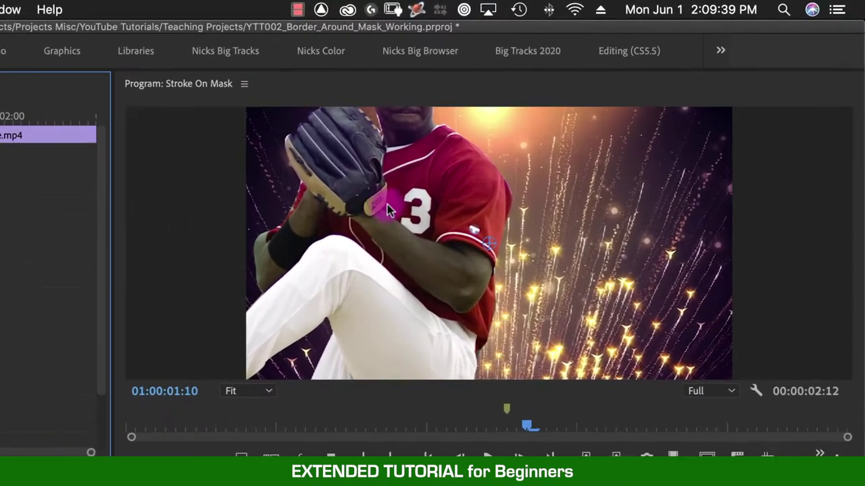
{"action": "left_click_drag", "start_coordinate": [553, 113], "coordinate": [555, 160]}
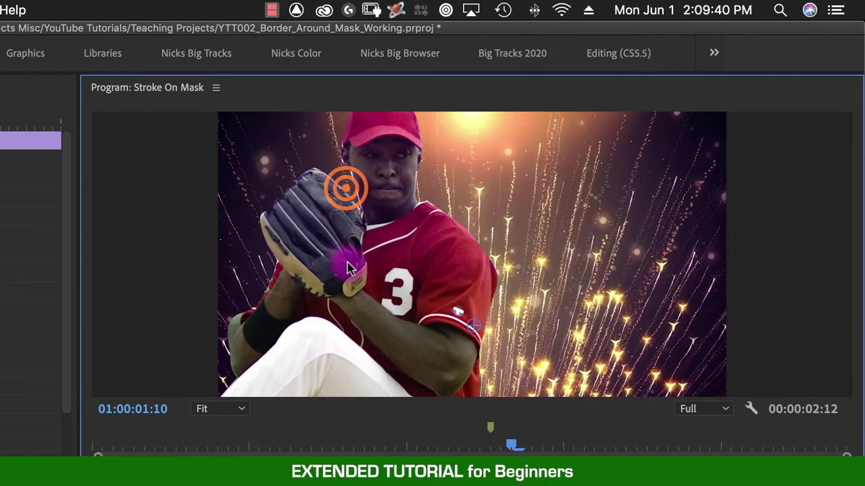
{"action": "left_click_drag", "start_coordinate": [348, 267], "coordinate": [346, 290]}
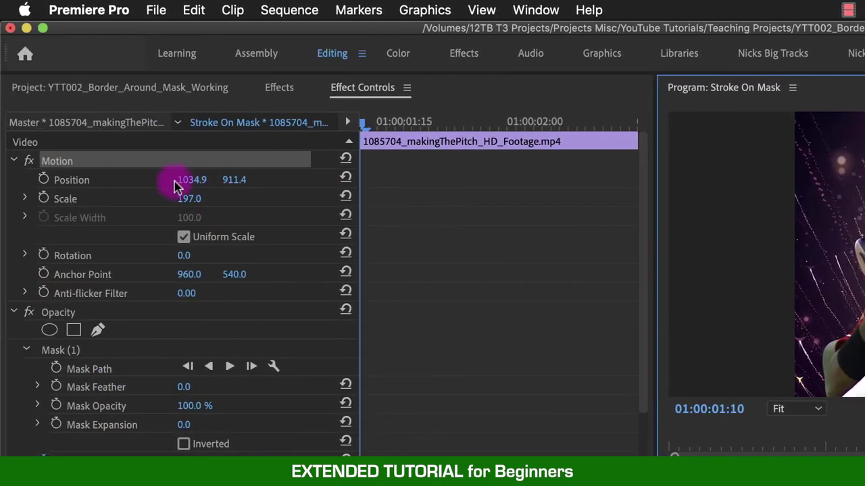
{"action": "left_click_drag", "start_coordinate": [174, 186], "coordinate": [104, 186]}
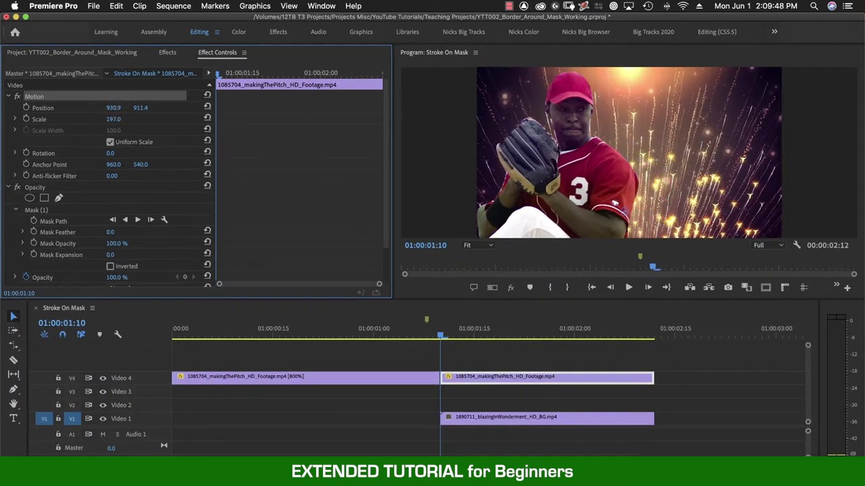
{"action": "left_click_drag", "start_coordinate": [113, 107], "coordinate": [197, 107]}
{"action": "left_click_drag", "start_coordinate": [141, 106], "coordinate": [145, 106]}
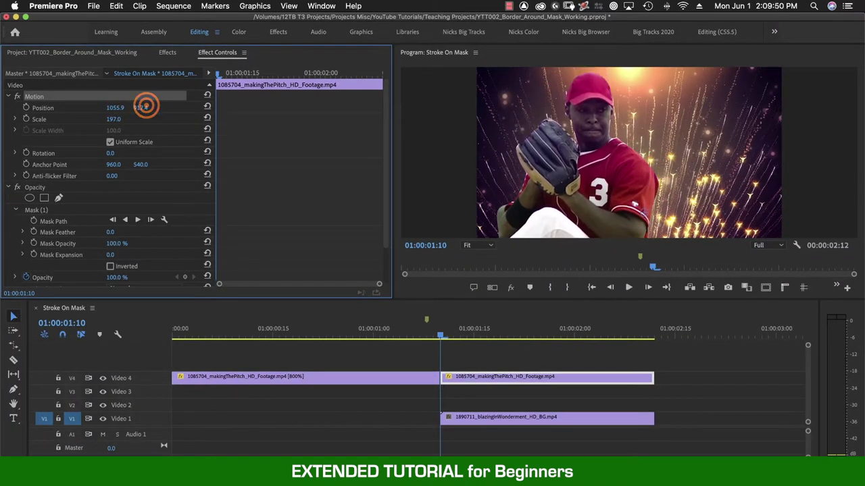
{"action": "left_click", "coordinate": [541, 151]}
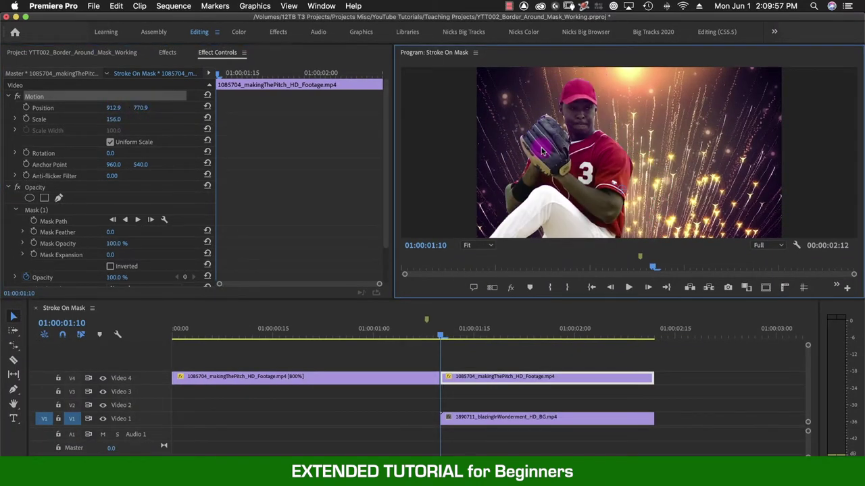
{"action": "left_click_drag", "start_coordinate": [541, 152], "coordinate": [546, 150]}
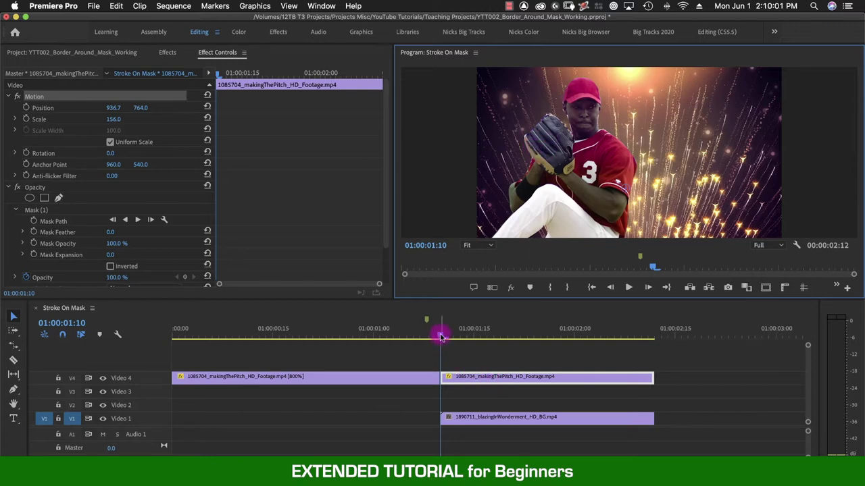
{"action": "mouse_move", "coordinate": [441, 336]}
{"action": "left_mouse_down"}
{"action": "mouse_move", "coordinate": [622, 333]}
{"action": "mouse_move", "coordinate": [441, 336]}
{"action": "left_mouse_up"}
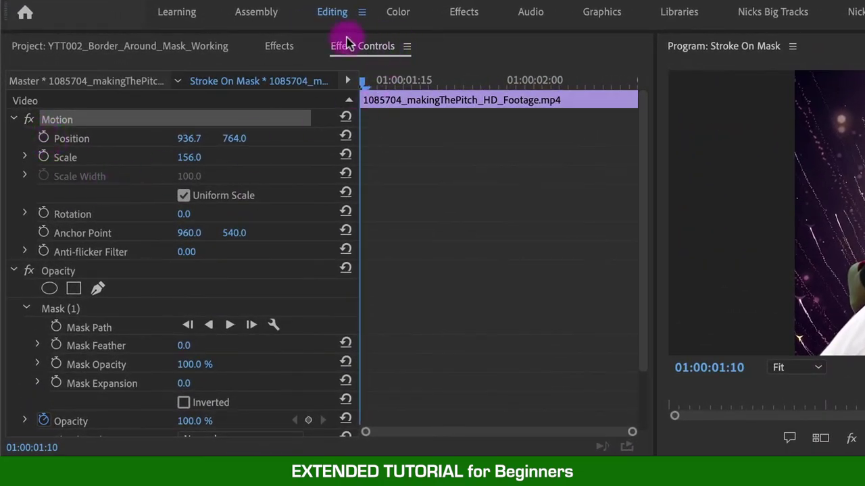
Keyframe Position and Scale at the clip start, then set Scale 170 and shift the pitcher right and down at the end.
{"action": "left_click", "coordinate": [43, 138]}
{"action": "left_click", "coordinate": [43, 157]}
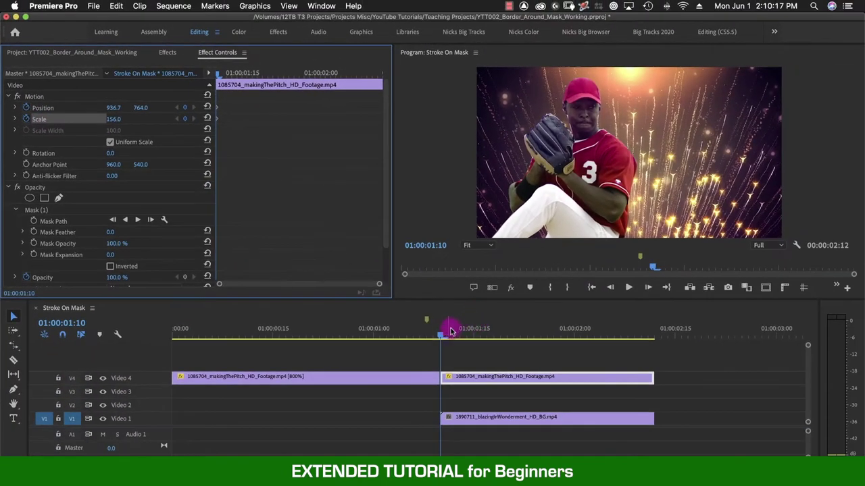
{"action": "left_click_drag", "start_coordinate": [451, 331], "coordinate": [650, 342]}
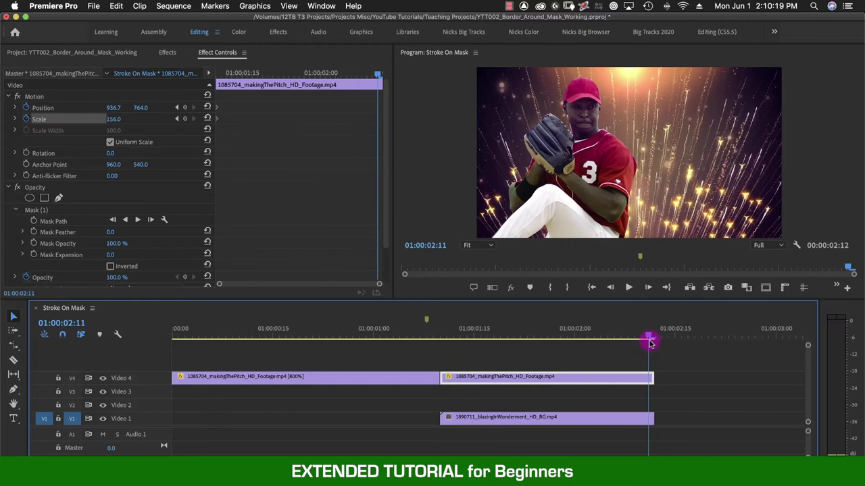
{"action": "left_click", "coordinate": [114, 120]}
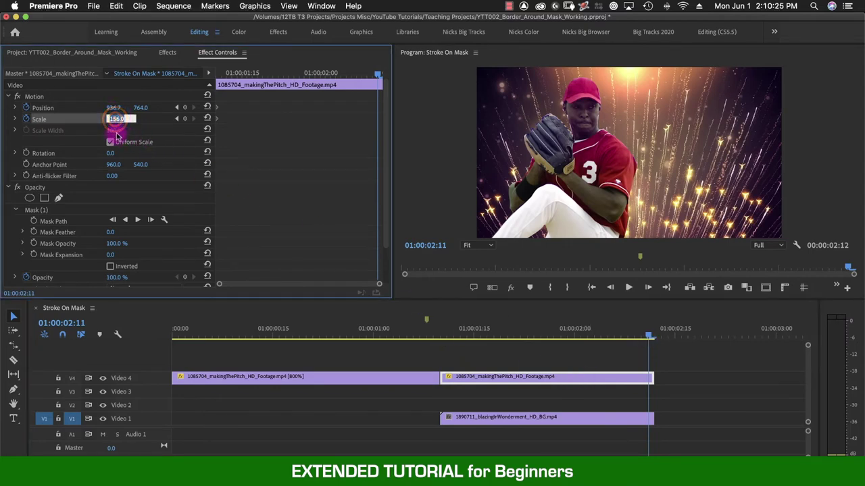
{"action": "key", "text": "Return"}
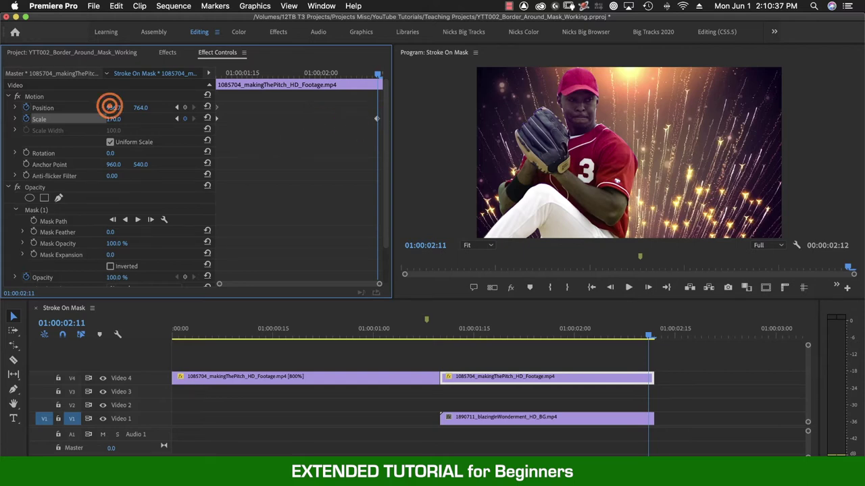
{"action": "left_click_drag", "start_coordinate": [109, 106], "coordinate": [130, 107]}
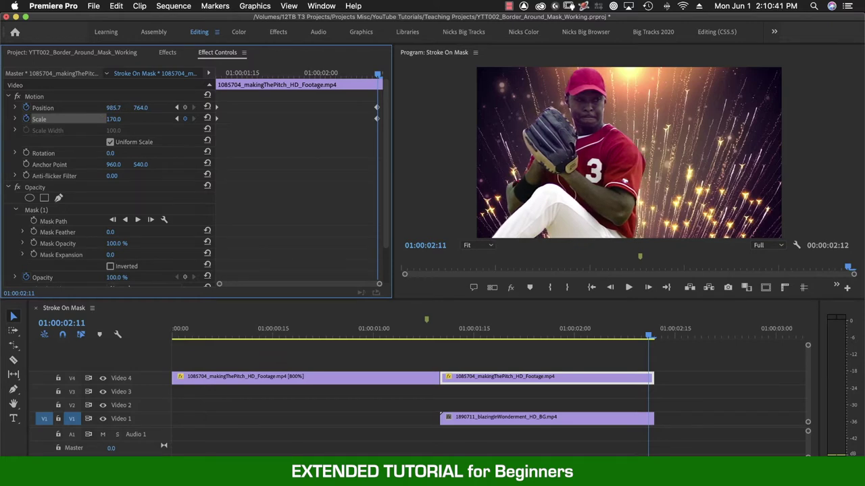
{"action": "left_click", "coordinate": [34, 98]}
{"action": "left_click_drag", "start_coordinate": [572, 193], "coordinate": [581, 186]}
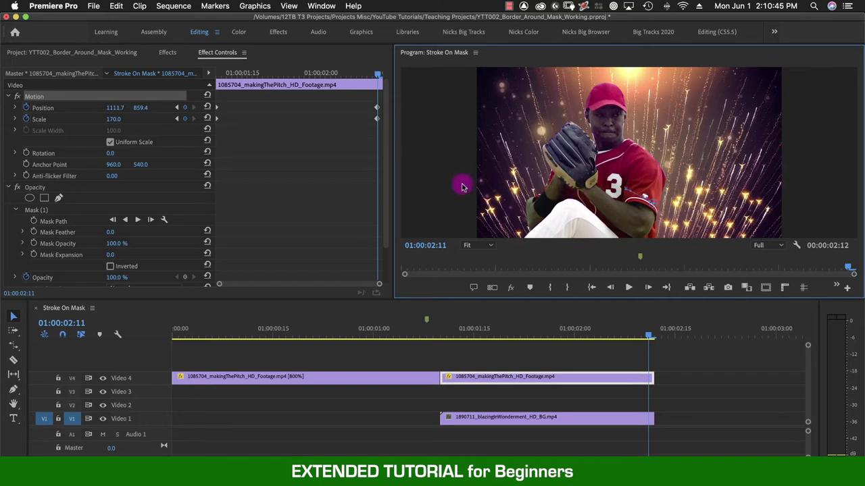
Play back the pitcher zoom animation from the clip start to review it.
{"action": "left_click", "coordinate": [440, 329]}
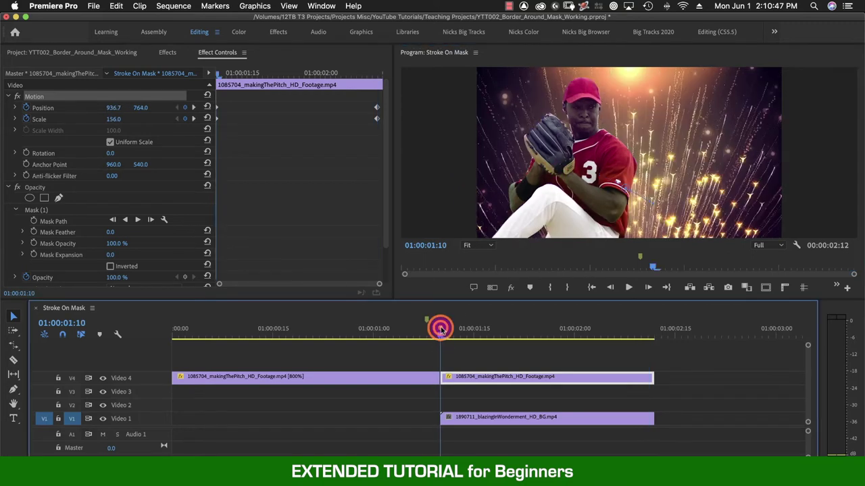
{"action": "key", "text": "space"}
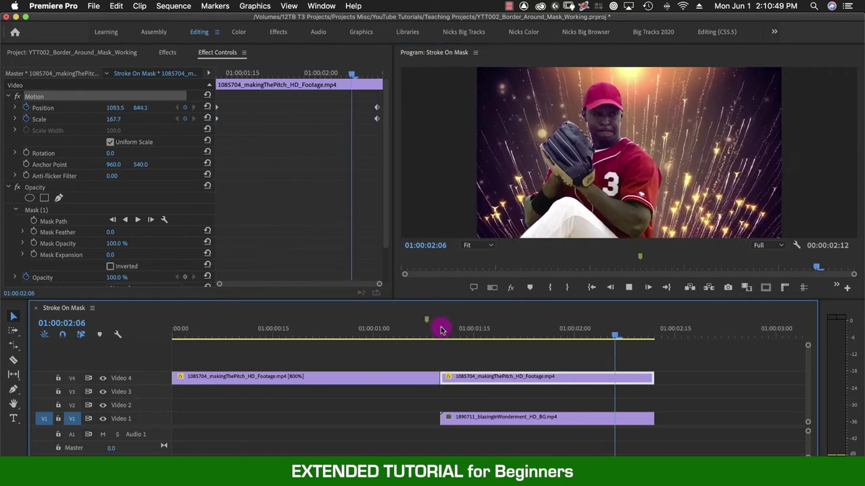
{"action": "key", "text": "space"}
{"action": "left_click_drag", "start_coordinate": [631, 331], "coordinate": [649, 331]}
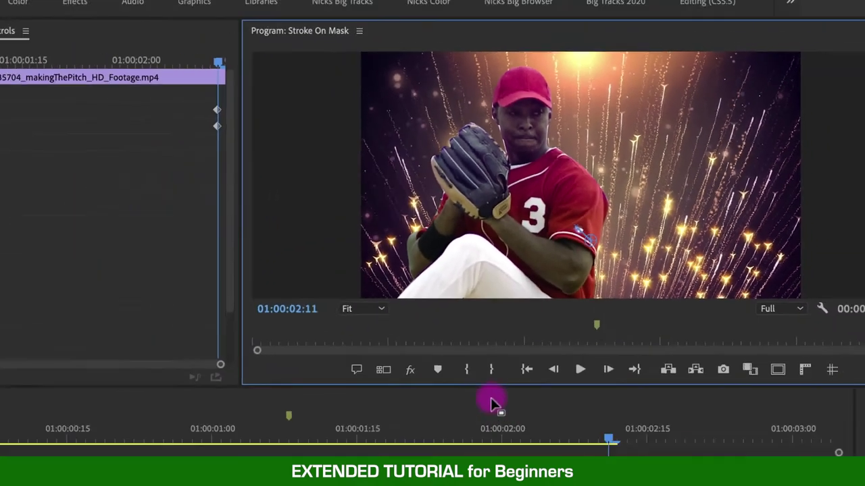
{"action": "left_click", "coordinate": [440, 331]}
{"action": "key", "text": "space"}
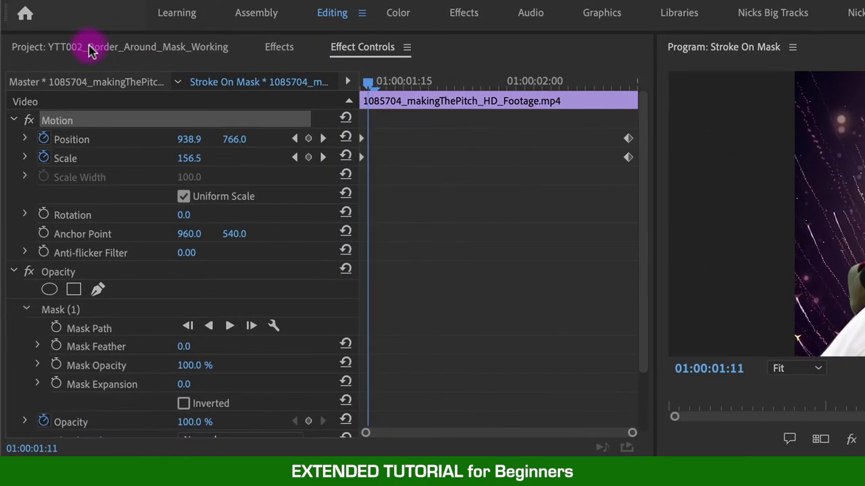
Create a new 1920×1080 colour matte from the Project panel.
{"action": "left_click", "coordinate": [108, 48]}
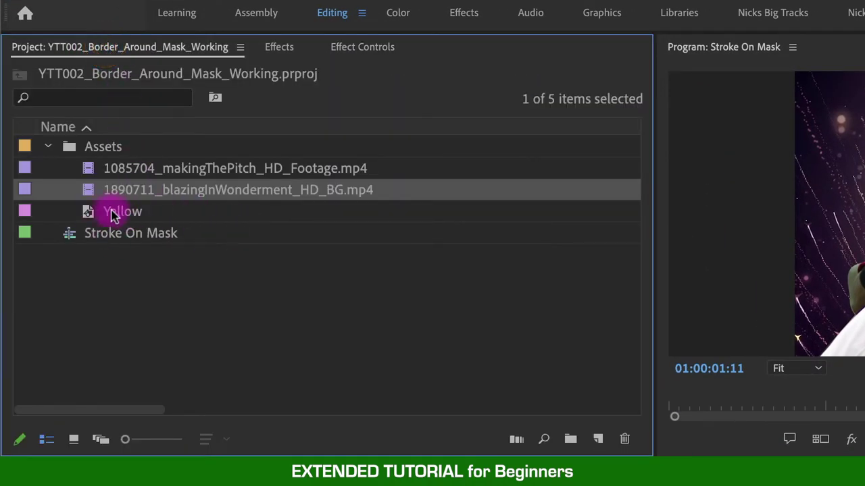
{"action": "left_click", "coordinate": [142, 315]}
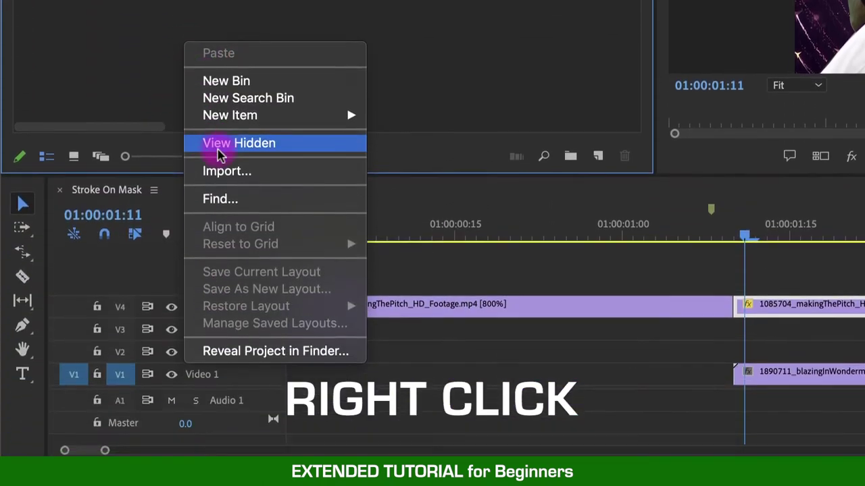
{"action": "mouse_move", "coordinate": [254, 399]}
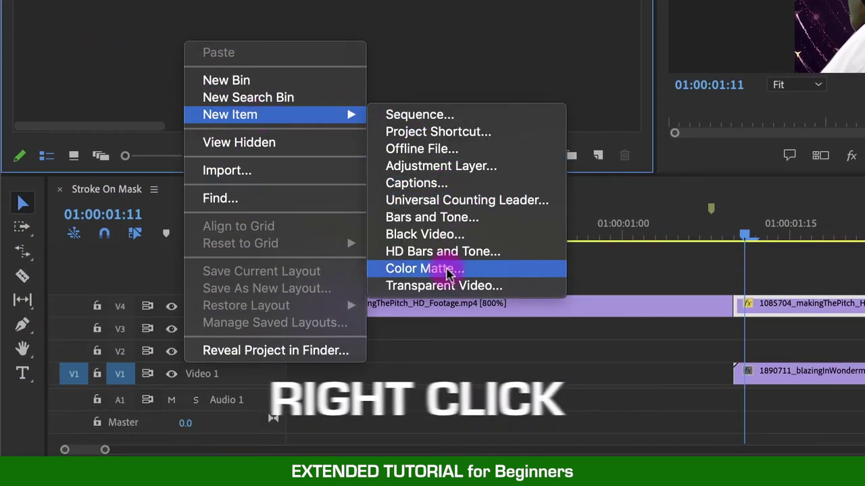
{"action": "left_click", "coordinate": [441, 268]}
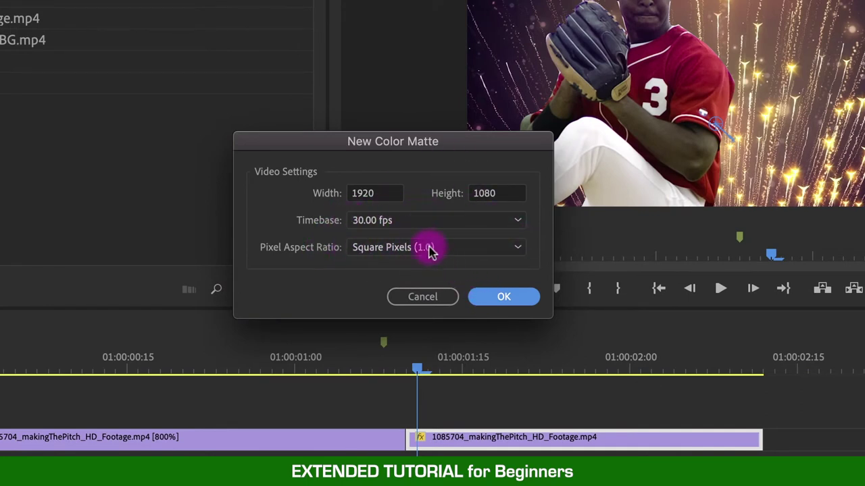
{"action": "left_click", "coordinate": [509, 299]}
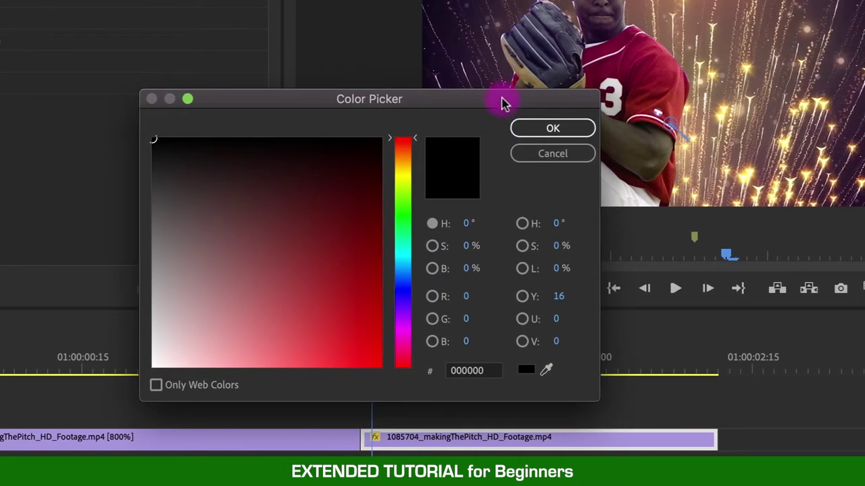
{"action": "left_click_drag", "start_coordinate": [546, 98], "coordinate": [434, 41]}
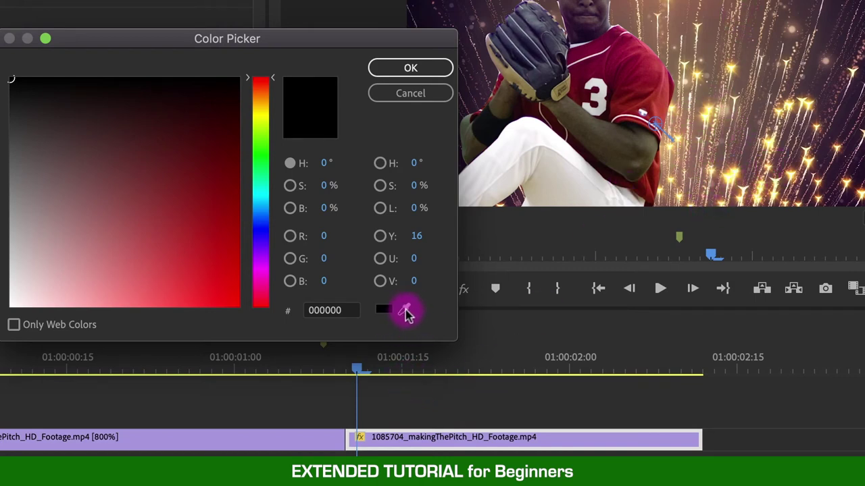
Sample a fireworks spark, adjust it to yellow EBE028 and name the matte Yellow 2.
{"action": "left_click", "coordinate": [405, 311]}
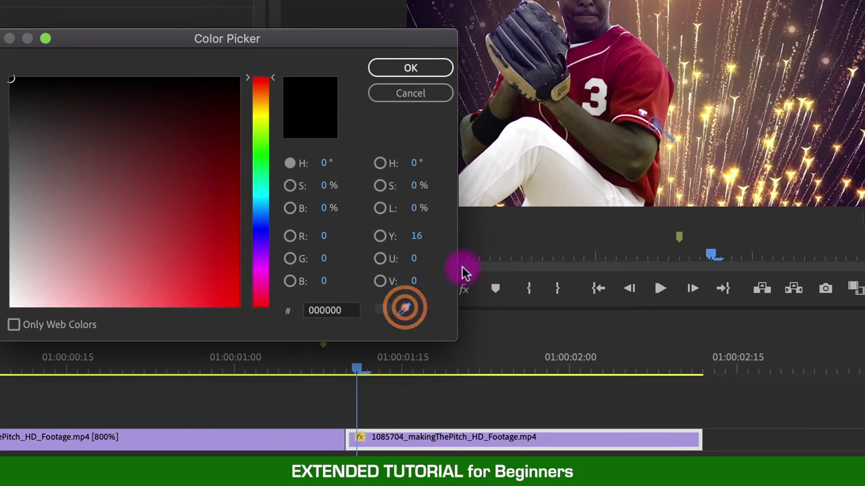
{"action": "left_click", "coordinate": [729, 178]}
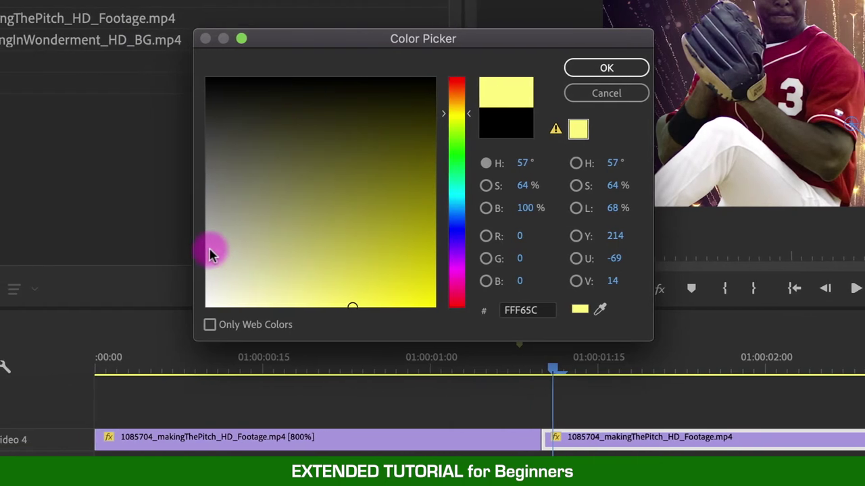
{"action": "left_click", "coordinate": [388, 288]}
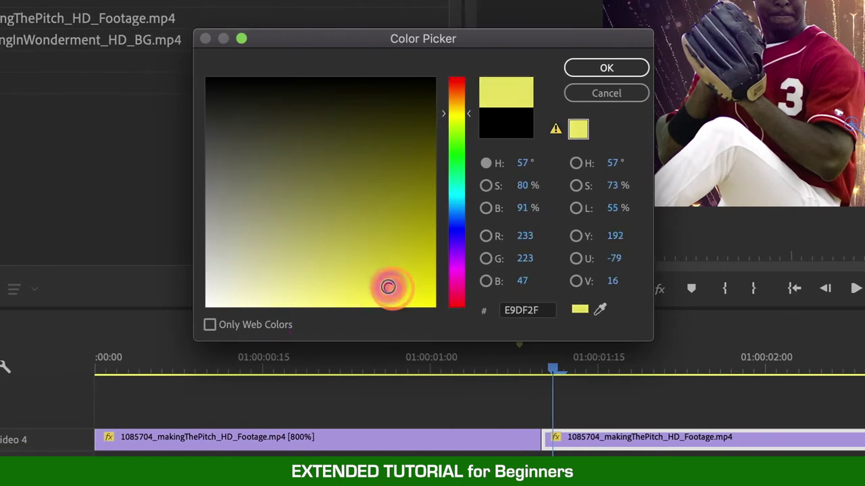
{"action": "left_click_drag", "start_coordinate": [388, 288], "coordinate": [396, 290]}
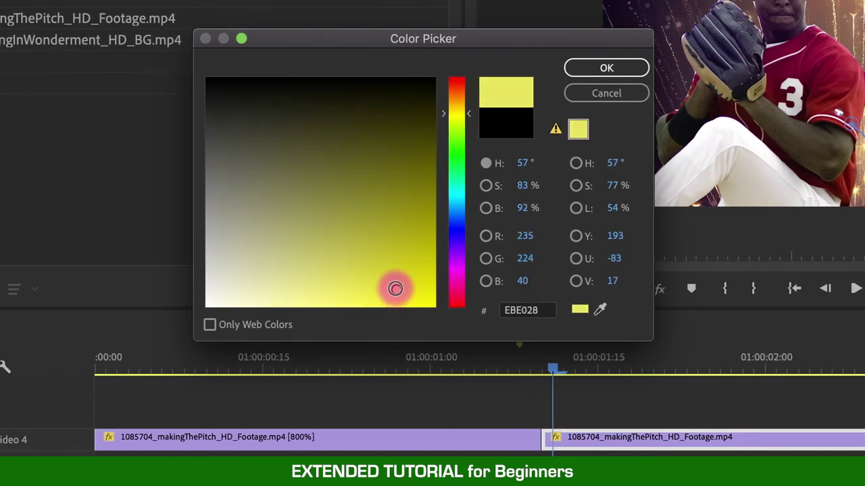
{"action": "left_click", "coordinate": [609, 70]}
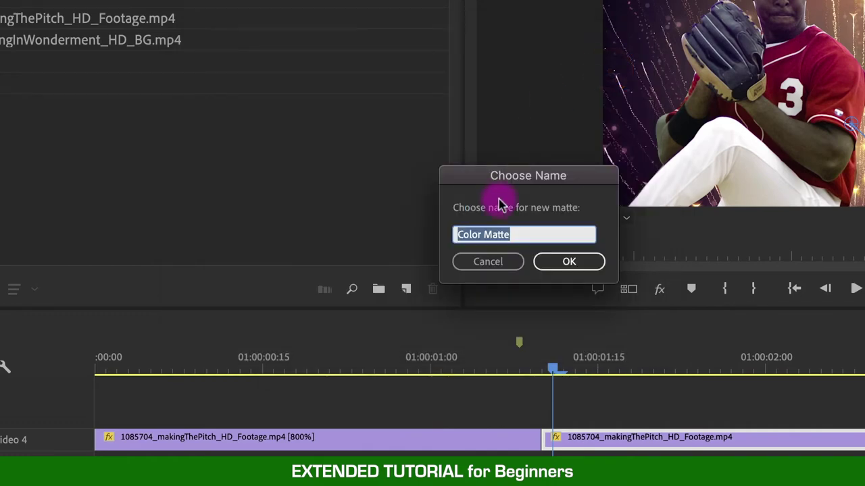
{"action": "type", "text": "Yellow 2"}
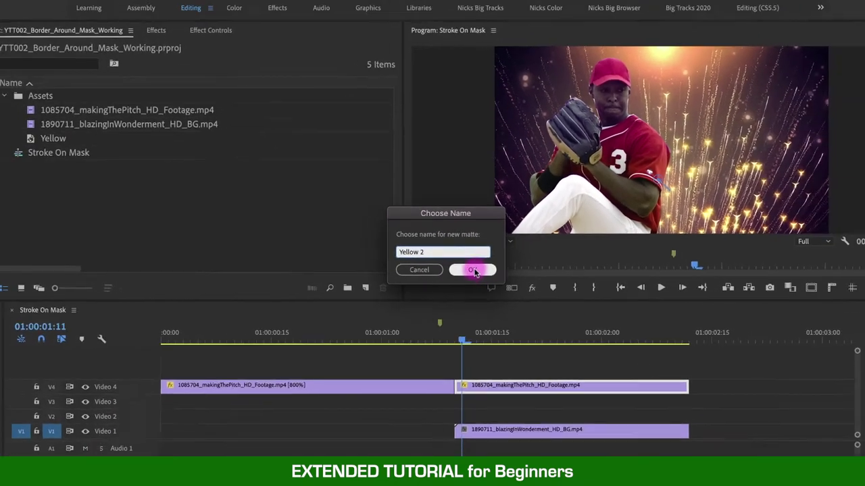
{"action": "left_click", "coordinate": [568, 261]}
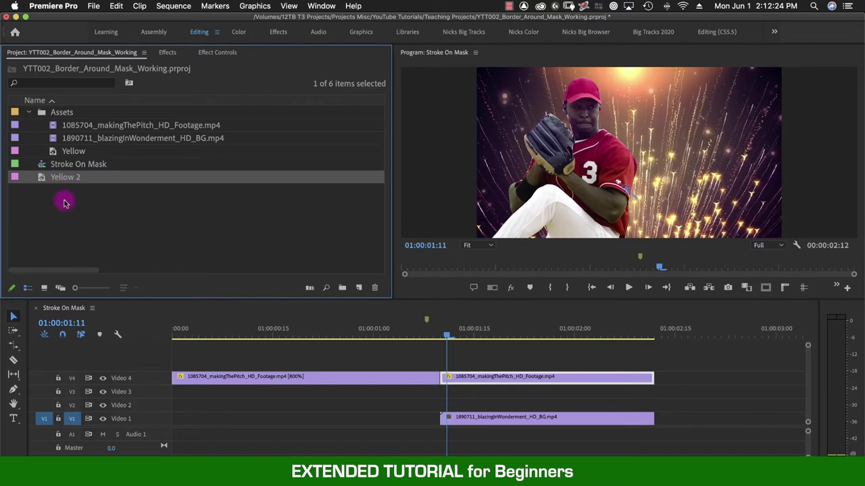
Place the Yellow 2 matte on Video 3 below the pitcher.
{"action": "left_click_drag", "start_coordinate": [191, 263], "coordinate": [404, 399]}
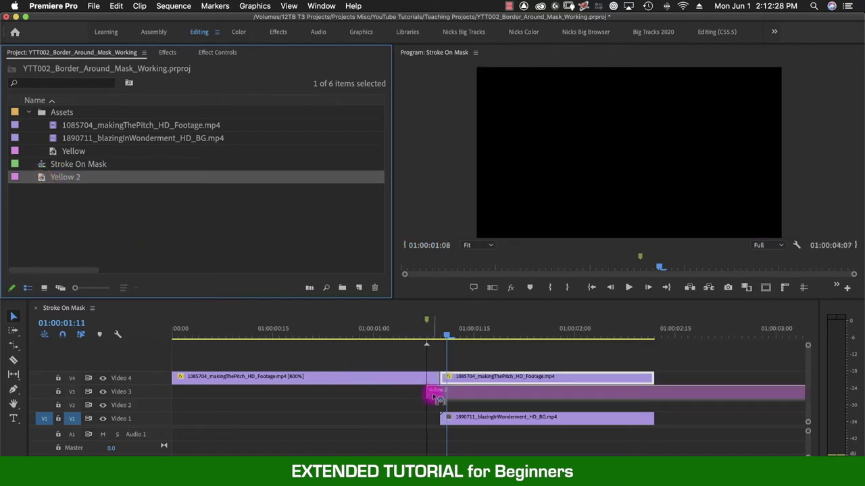
{"action": "left_click_drag", "start_coordinate": [442, 396], "coordinate": [443, 397]}
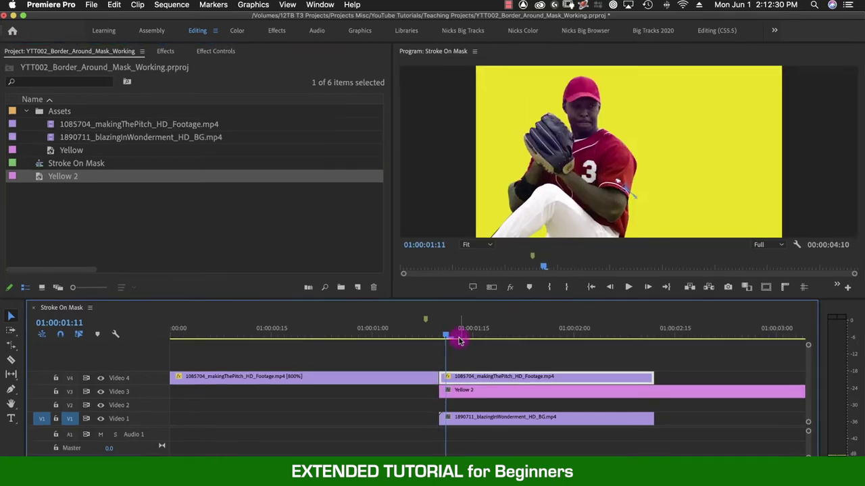
{"action": "left_click_drag", "start_coordinate": [442, 333], "coordinate": [500, 334]}
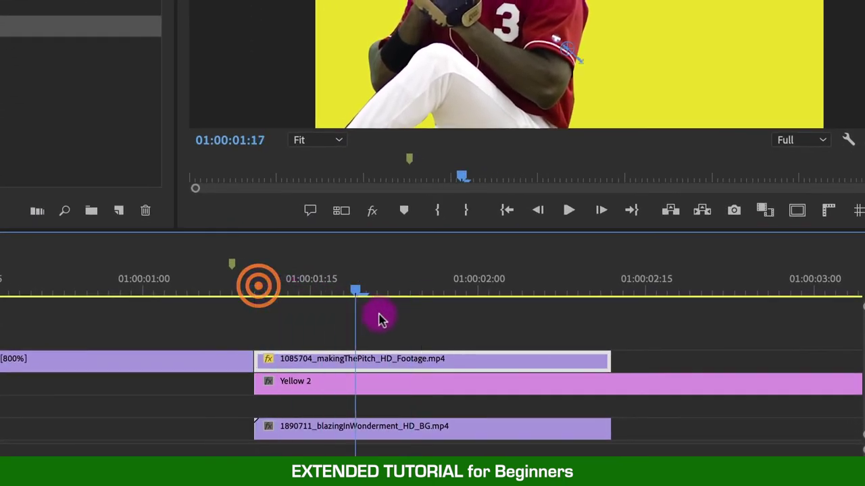
{"action": "left_click_drag", "start_coordinate": [379, 319], "coordinate": [576, 331]}
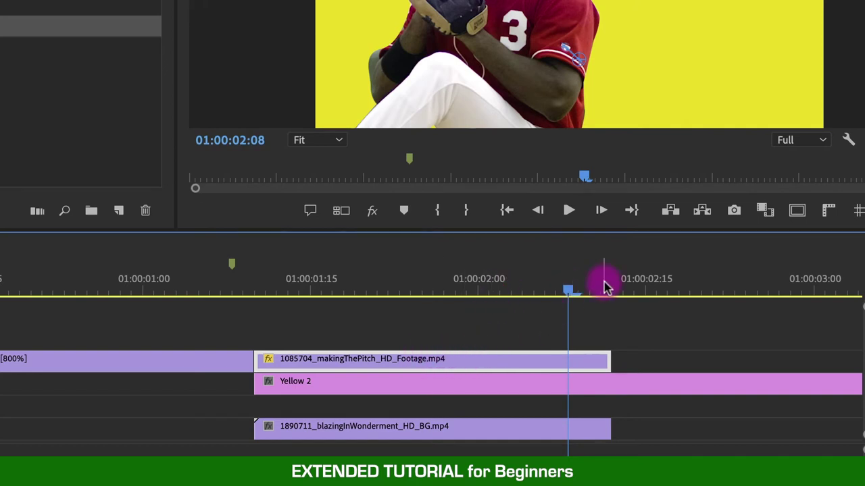
Ripple-trim Yellow 2 on Video 3 to end at 01:00:02:12 with the other clips.
{"action": "left_click_drag", "start_coordinate": [606, 287], "coordinate": [613, 289]}
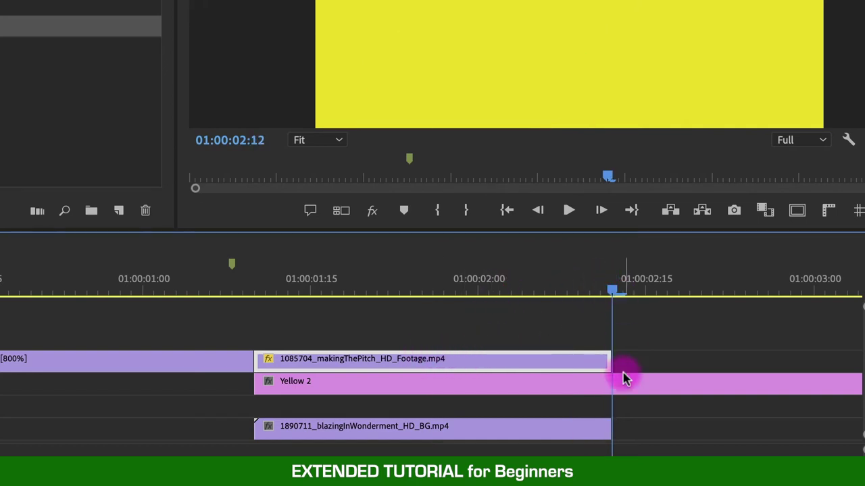
{"action": "left_click", "coordinate": [604, 383]}
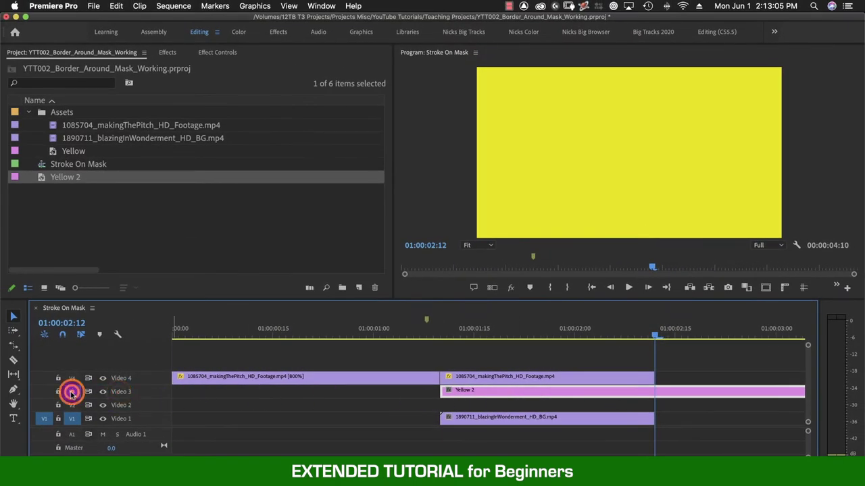
{"action": "left_click", "coordinate": [72, 394]}
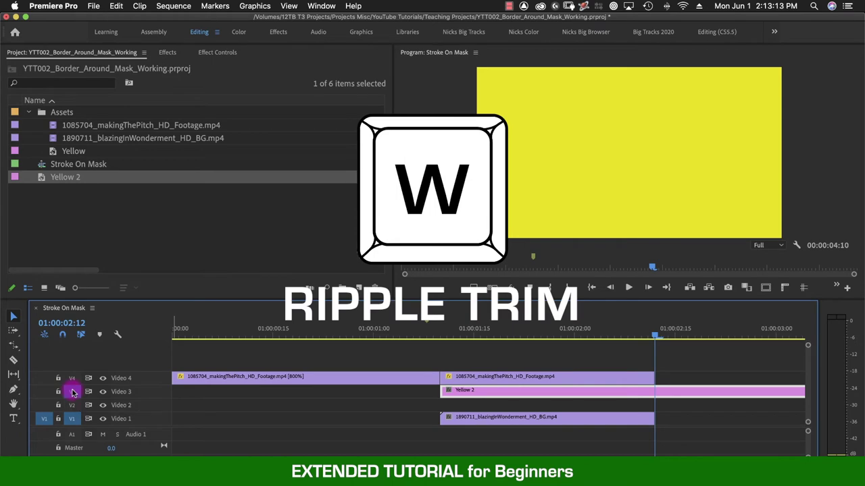
{"action": "key", "text": "w"}
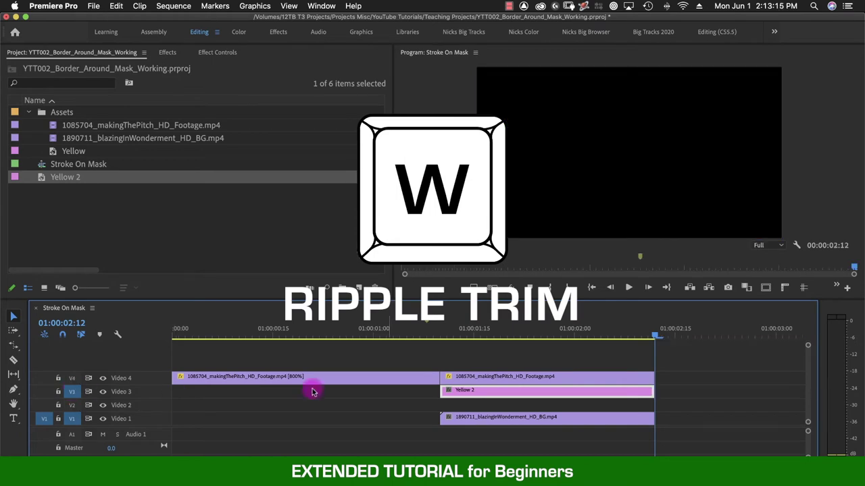
{"action": "key", "text": "Left"}
{"action": "key", "text": "Left"}
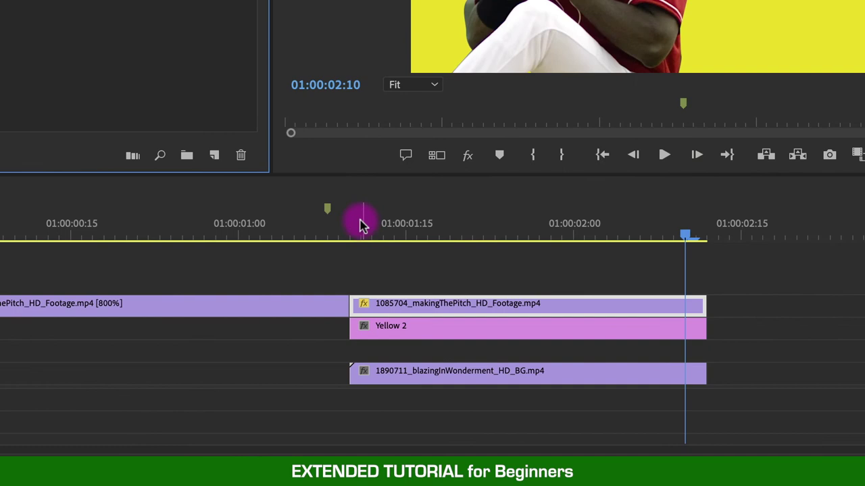
Return to 01:00:01:19, copy the Video 4 pitcher clip, and select Yellow 2 as the paste target.
{"action": "left_click_drag", "start_coordinate": [362, 225], "coordinate": [451, 232]}
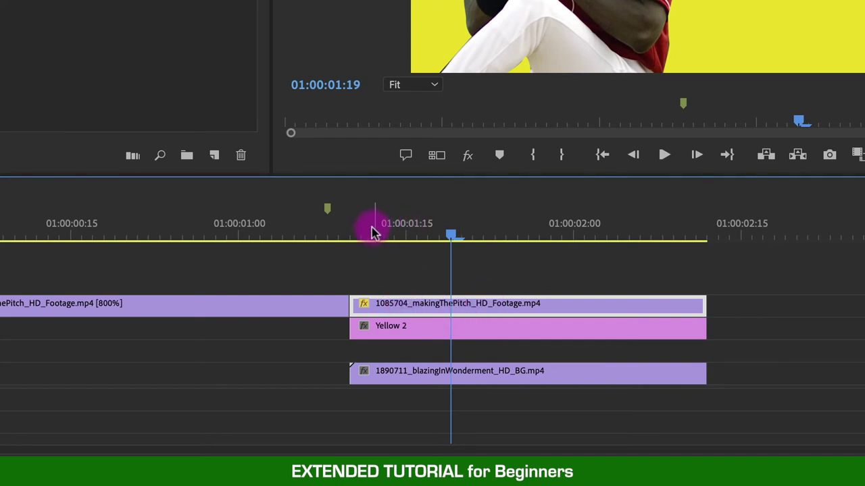
{"action": "left_click_drag", "start_coordinate": [373, 228], "coordinate": [452, 240]}
{"action": "left_click", "coordinate": [391, 334]}
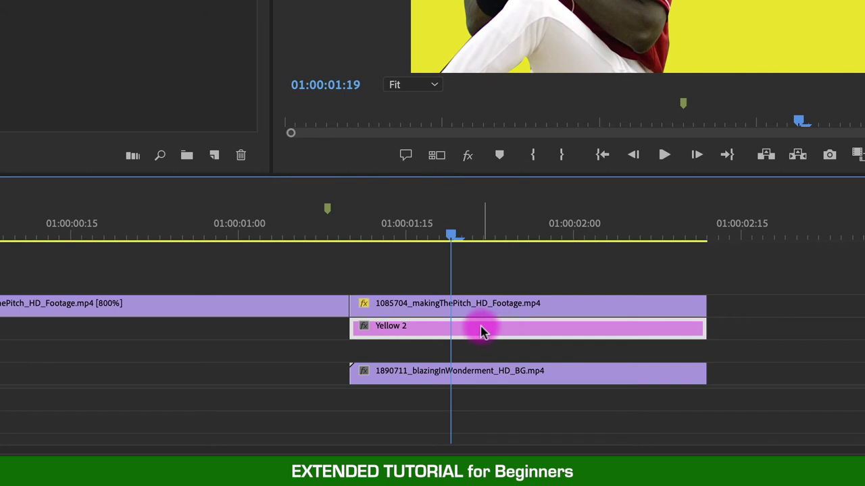
{"action": "left_click", "coordinate": [463, 308]}
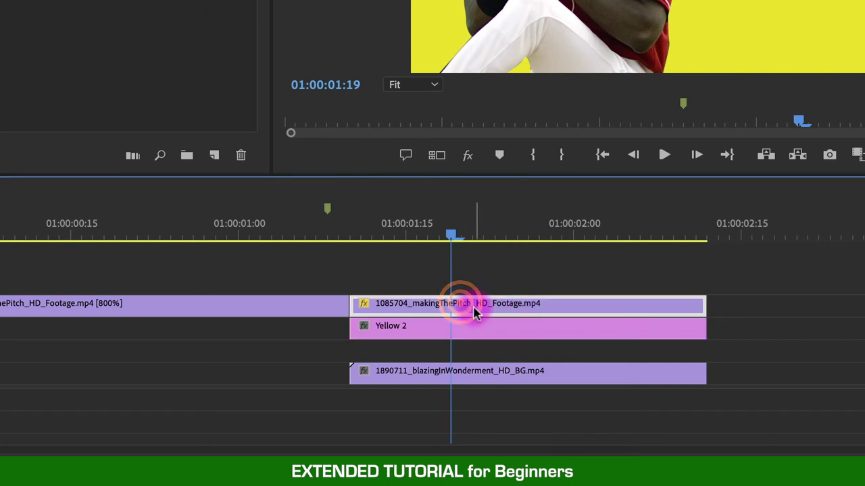
{"action": "left_click_drag", "start_coordinate": [474, 312], "coordinate": [477, 312]}
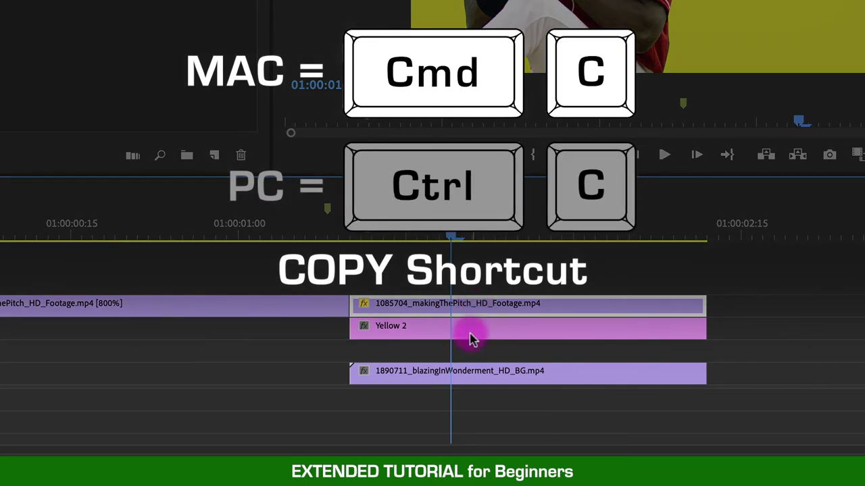
{"action": "left_click", "coordinate": [464, 329]}
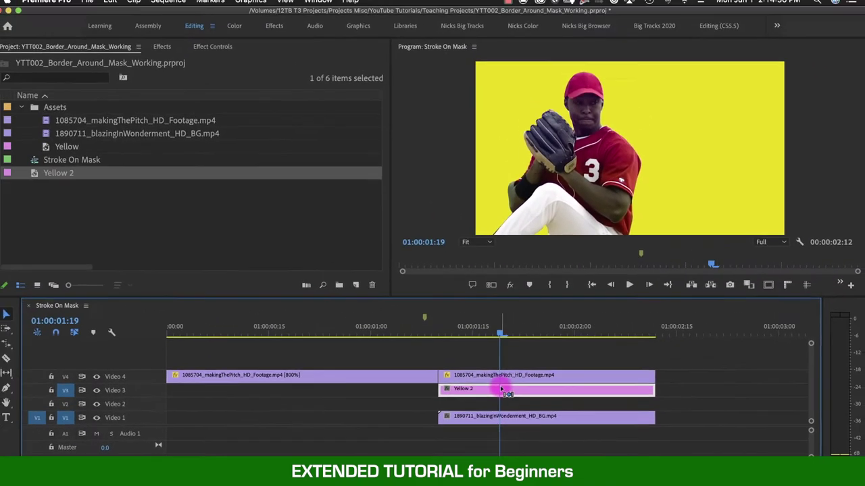
Paste the pitcher's Motion and Opacity attributes onto Yellow 2, then scrub to check the matte.
{"action": "key", "text": "alt+super+v"}
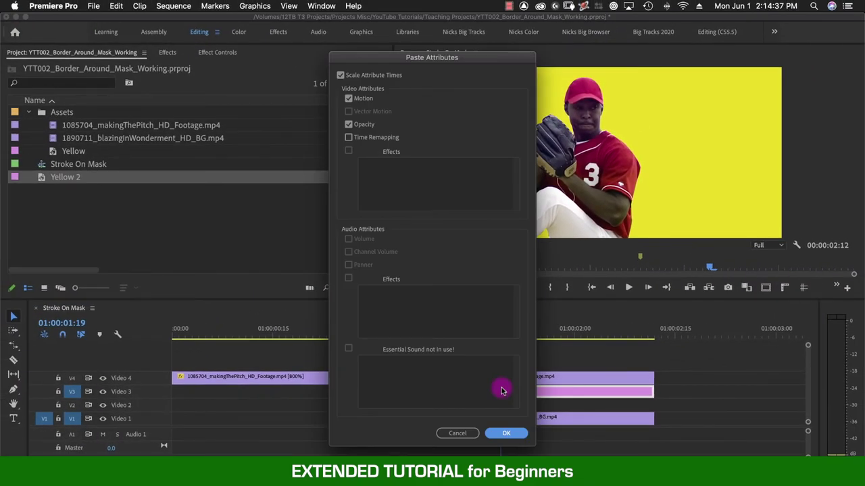
{"action": "left_click_drag", "start_coordinate": [396, 65], "coordinate": [415, 61]}
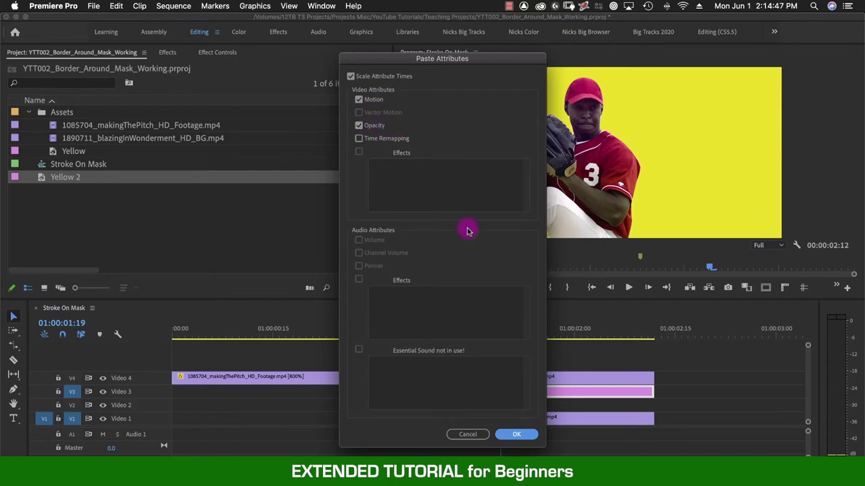
{"action": "left_click", "coordinate": [515, 434]}
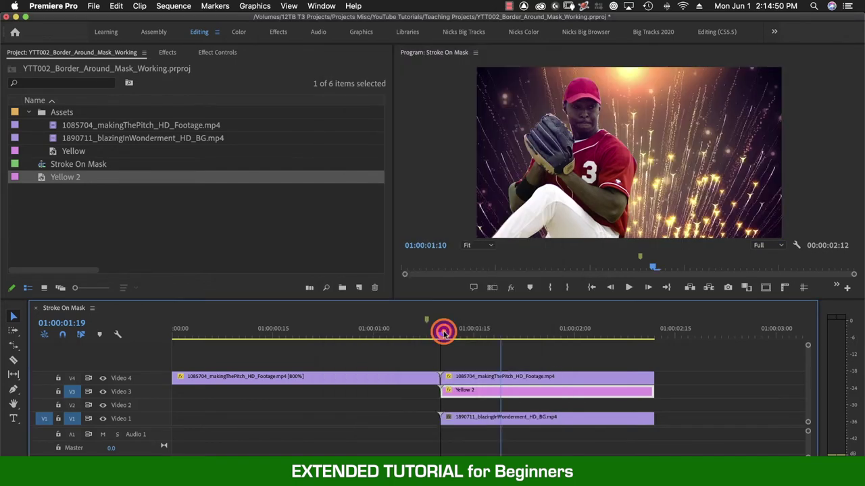
{"action": "left_click_drag", "start_coordinate": [440, 332], "coordinate": [471, 346]}
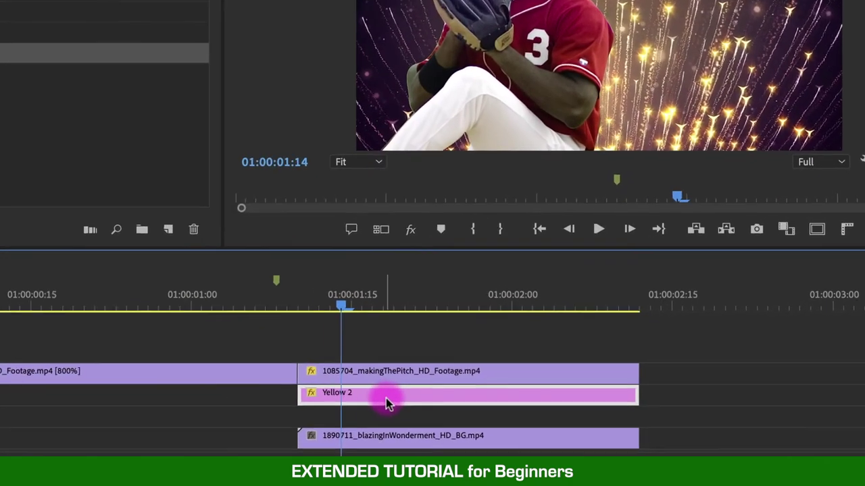
In Yellow 2's Effect Controls, raise Mask Expansion to form a yellow border around the pitcher.
{"action": "left_click", "coordinate": [363, 401]}
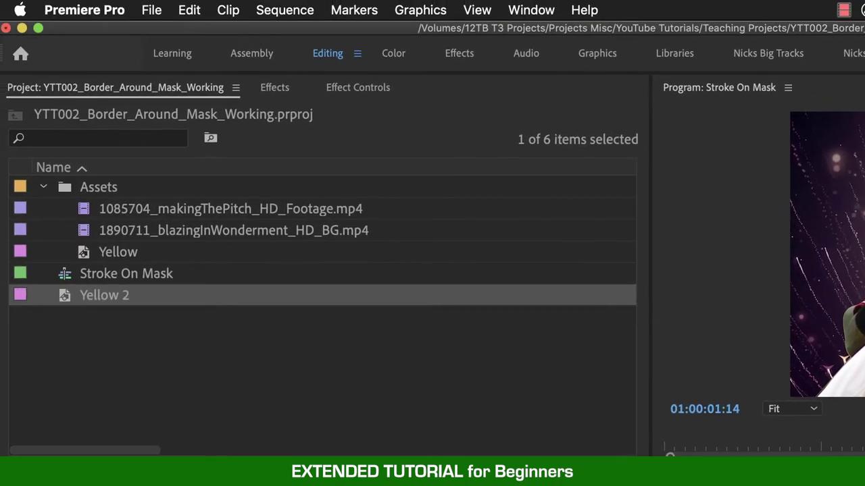
{"action": "key", "text": "shift+5"}
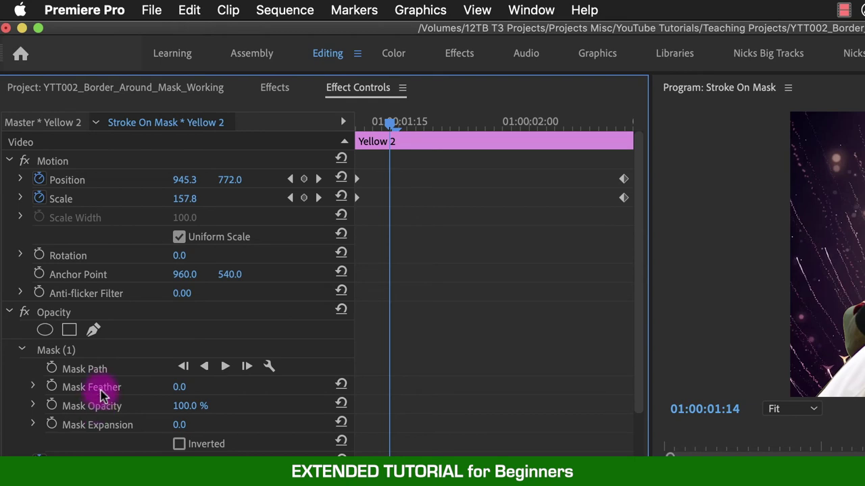
{"action": "left_click", "coordinate": [179, 425]}
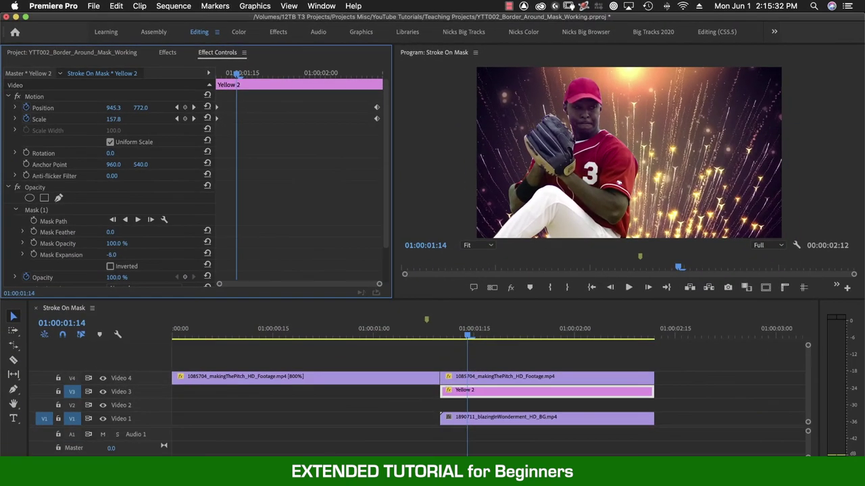
{"action": "left_click_drag", "start_coordinate": [175, 416], "coordinate": [208, 416]}
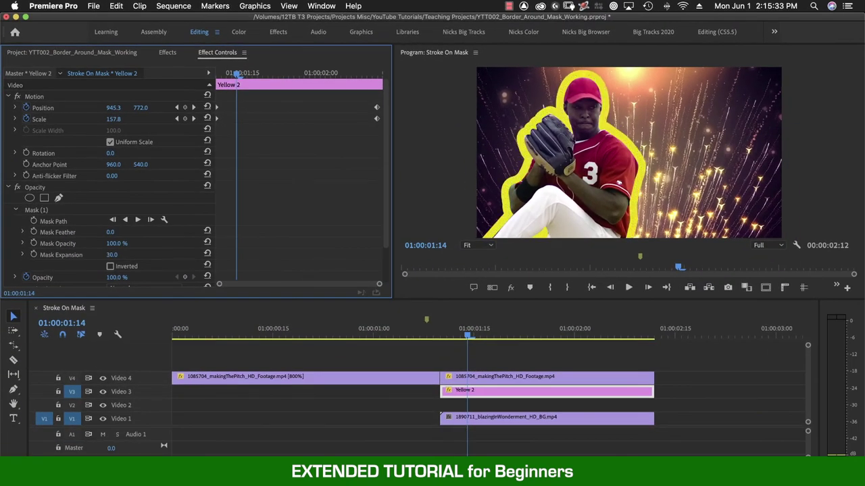
{"action": "mouse_move", "coordinate": [112, 255]}
{"action": "left_mouse_down"}
{"action": "mouse_move", "coordinate": [135, 254]}
{"action": "mouse_move", "coordinate": [94, 254]}
{"action": "mouse_move", "coordinate": [127, 255]}
{"action": "left_mouse_up"}
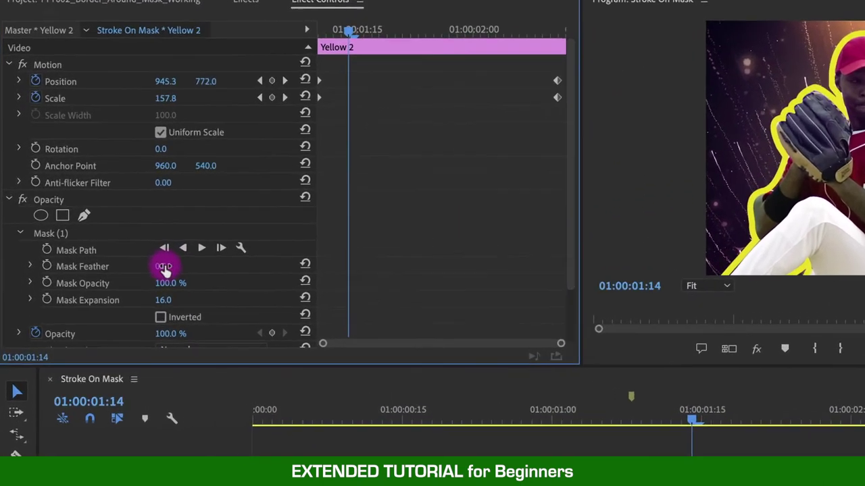
Set Mask Feather to 70 and inspect the soft glow at a later frame.
{"action": "left_click", "coordinate": [164, 268]}
{"action": "type", "text": "70"}
{"action": "key", "text": "Return"}
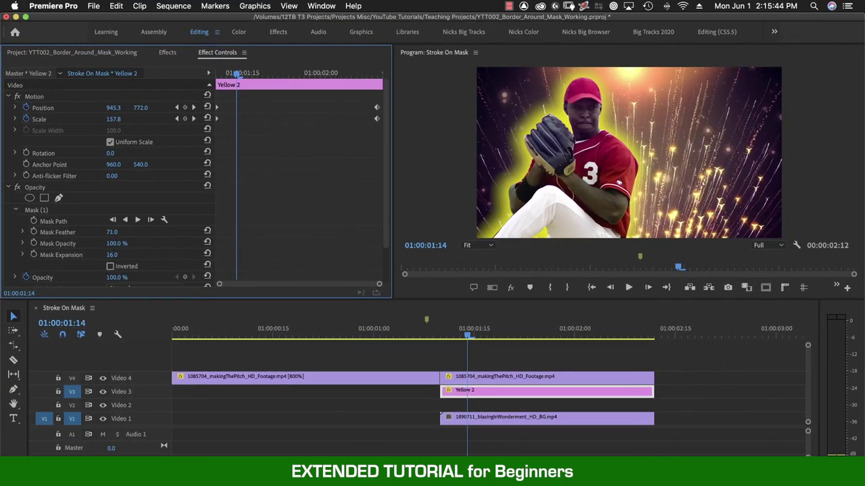
{"action": "left_click", "coordinate": [649, 331]}
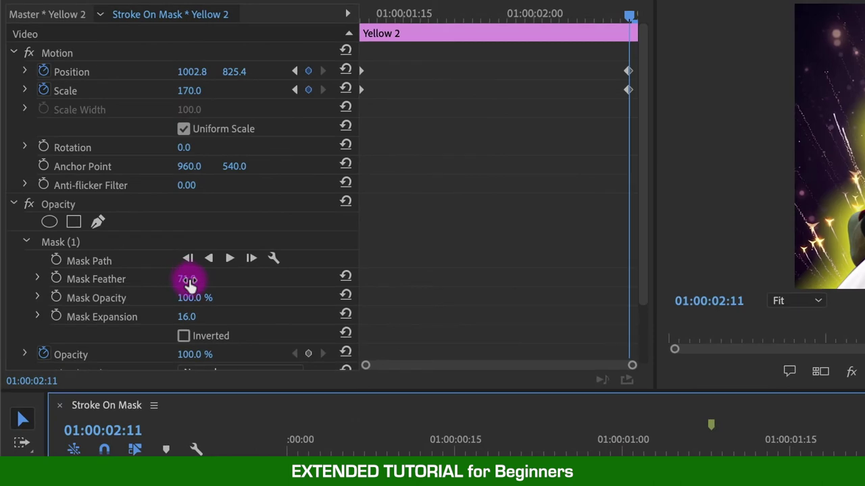
Reset Mask Feather to 0 for a crisp outline and check it from the clip's first frame.
{"action": "left_click", "coordinate": [114, 231]}
{"action": "type", "text": "0"}
{"action": "key", "text": "Return"}
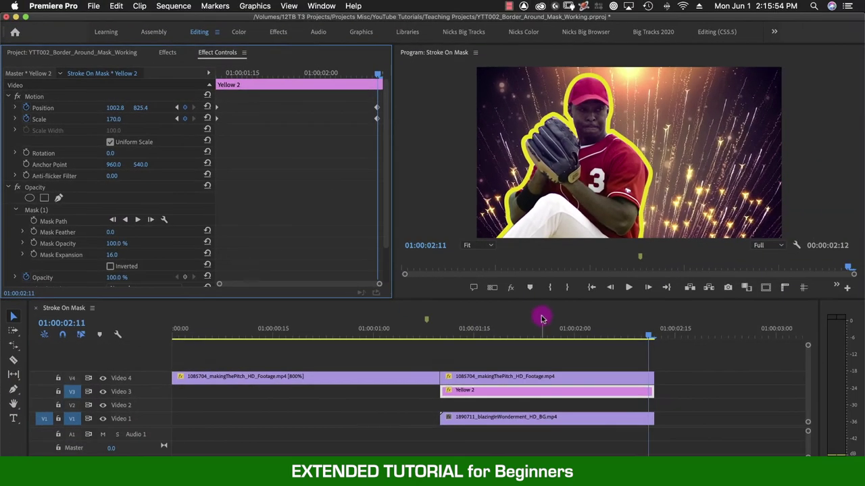
{"action": "left_click", "coordinate": [778, 446]}
{"action": "left_click_drag", "start_coordinate": [466, 334], "coordinate": [462, 334]}
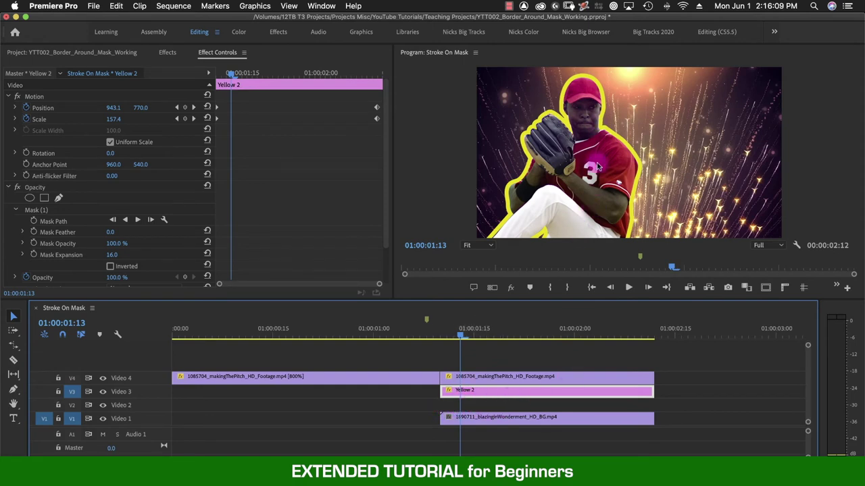
{"action": "left_click", "coordinate": [442, 334]}
{"action": "key", "text": "t"}
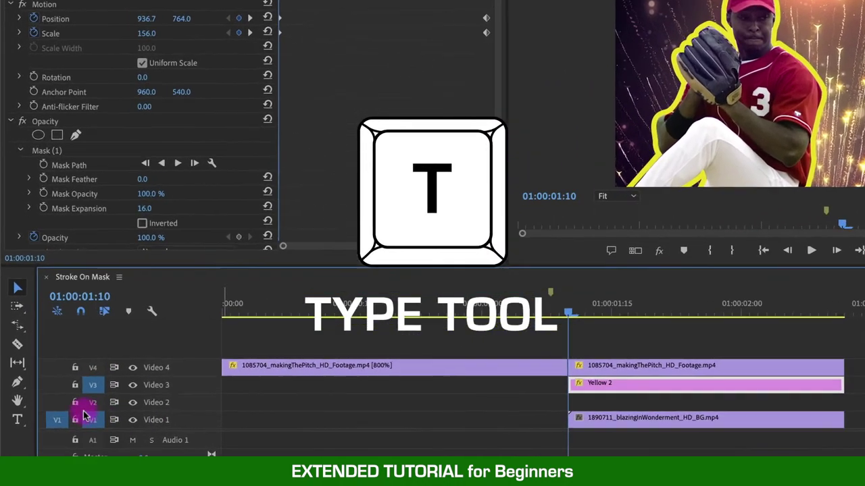
Create a new title over the fireworks and set its Position X to 578.
{"action": "left_click", "coordinate": [13, 419]}
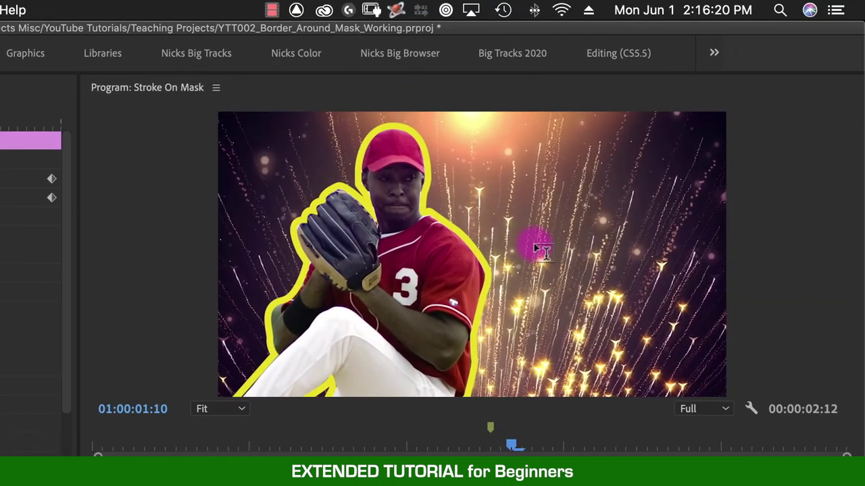
{"action": "left_click", "coordinate": [495, 242]}
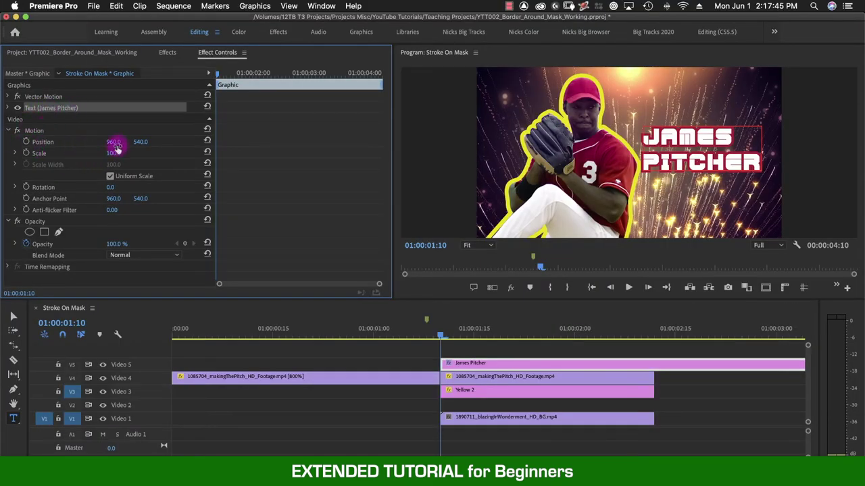
{"action": "left_click_drag", "start_coordinate": [114, 142], "coordinate": [41, 142]}
{"action": "left_click_drag", "start_coordinate": [113, 142], "coordinate": [40, 142]}
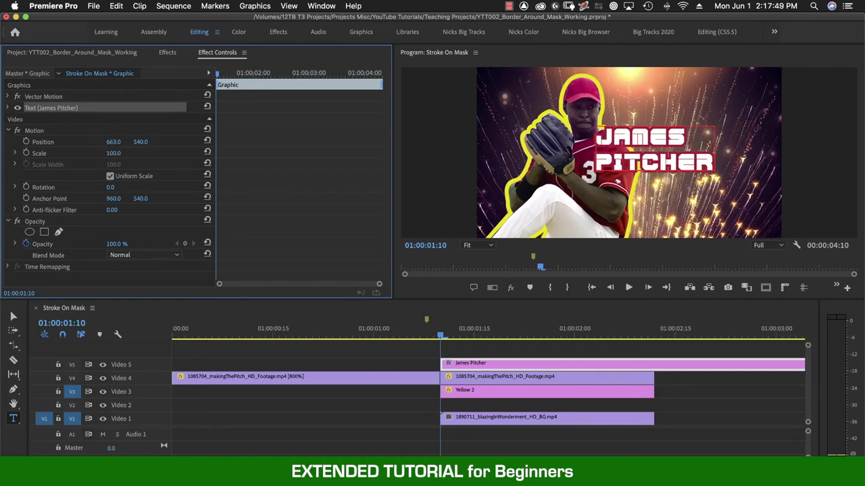
{"action": "left_click_drag", "start_coordinate": [113, 142], "coordinate": [152, 142]}
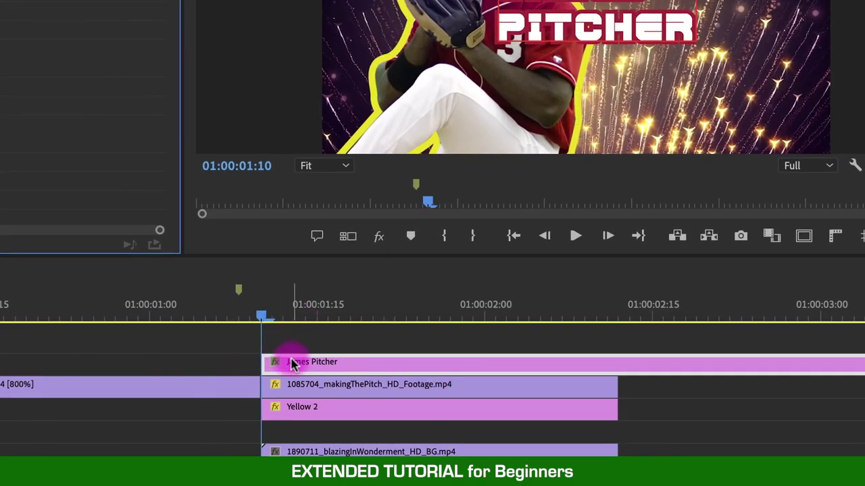
Move the title clip to Video 2 and trim it to end with the other clips.
{"action": "left_click_drag", "start_coordinate": [290, 359], "coordinate": [218, 442]}
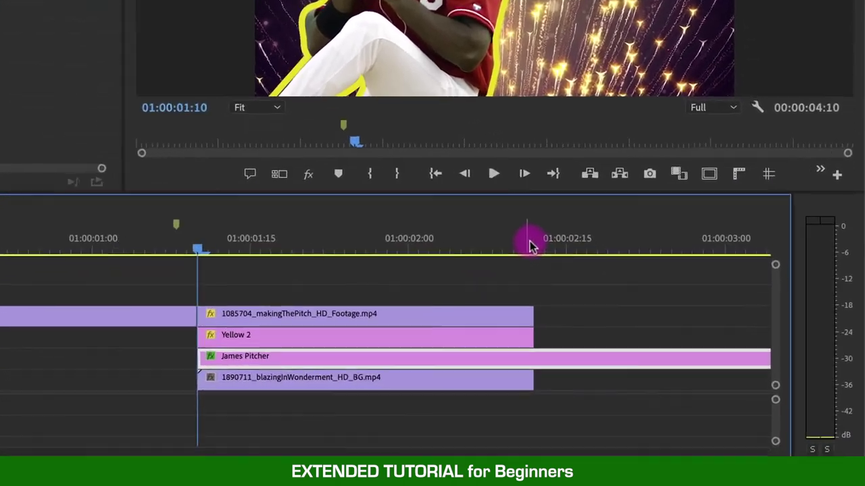
{"action": "left_click", "coordinate": [656, 335]}
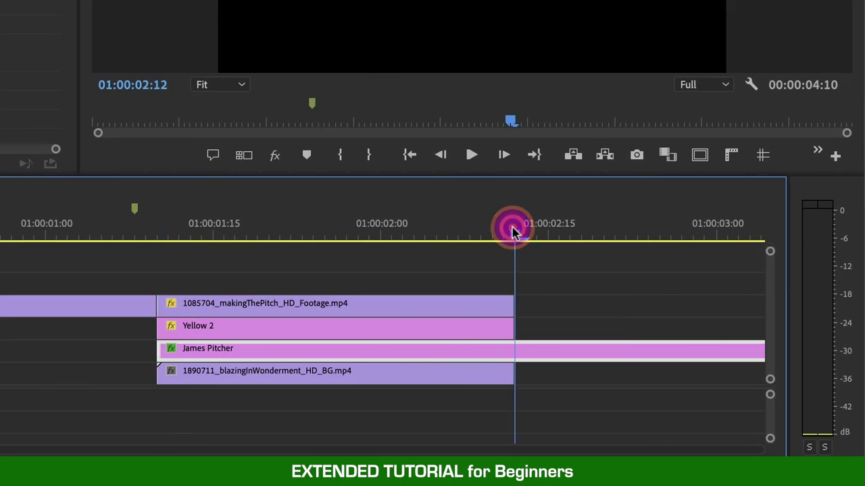
{"action": "left_click", "coordinate": [521, 361]}
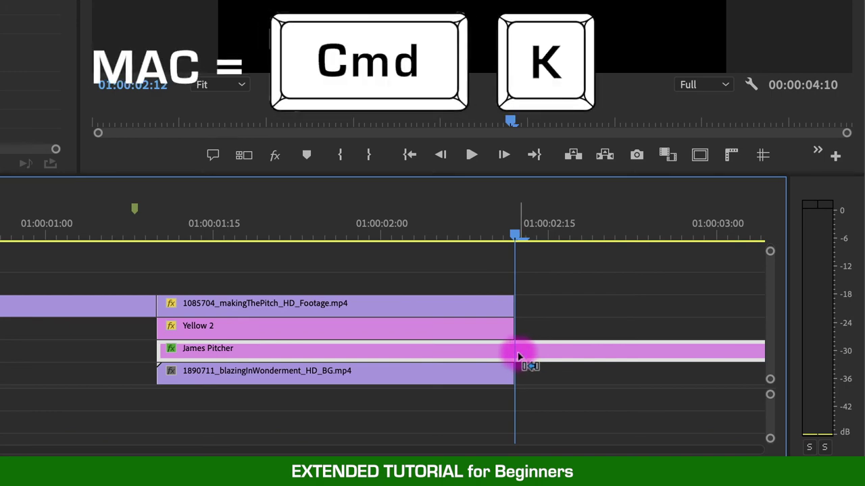
{"action": "key", "text": "ctrl+k"}
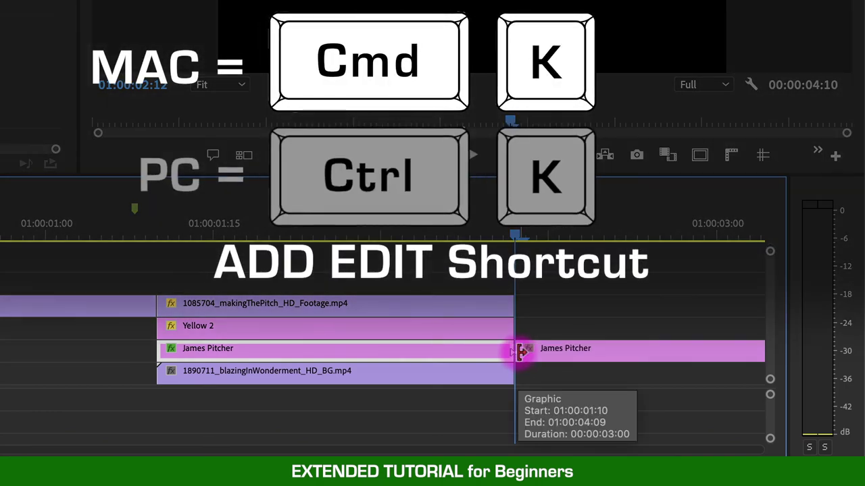
{"action": "left_click", "coordinate": [553, 357]}
{"action": "key", "text": "Delete"}
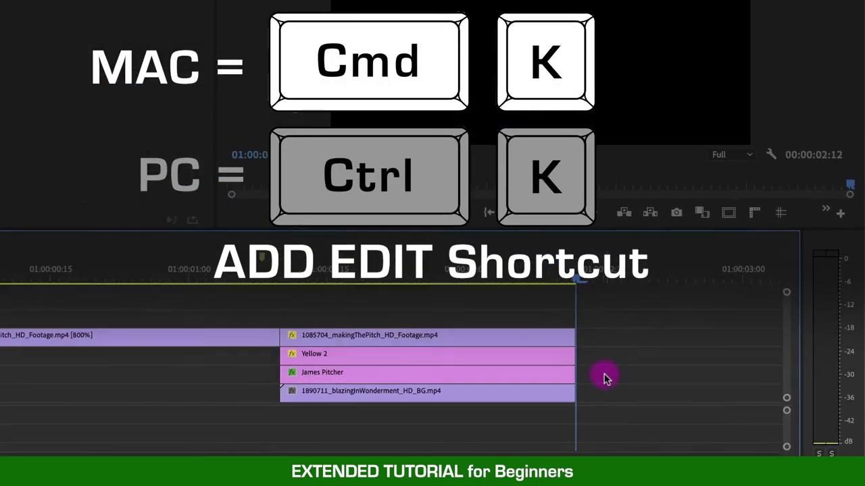
{"action": "left_click_drag", "start_coordinate": [651, 329], "coordinate": [443, 333]}
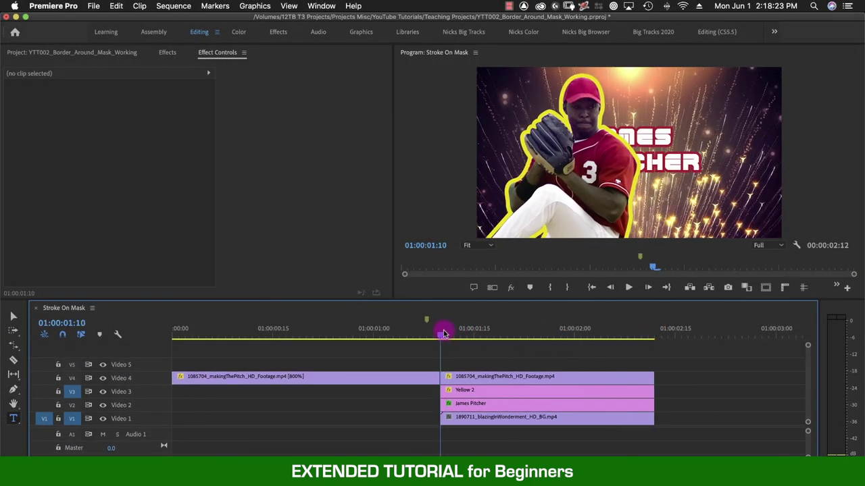
Keyframe the title's Position at X 912, right of the player, at 01:00:01:16.
{"action": "left_click", "coordinate": [478, 404]}
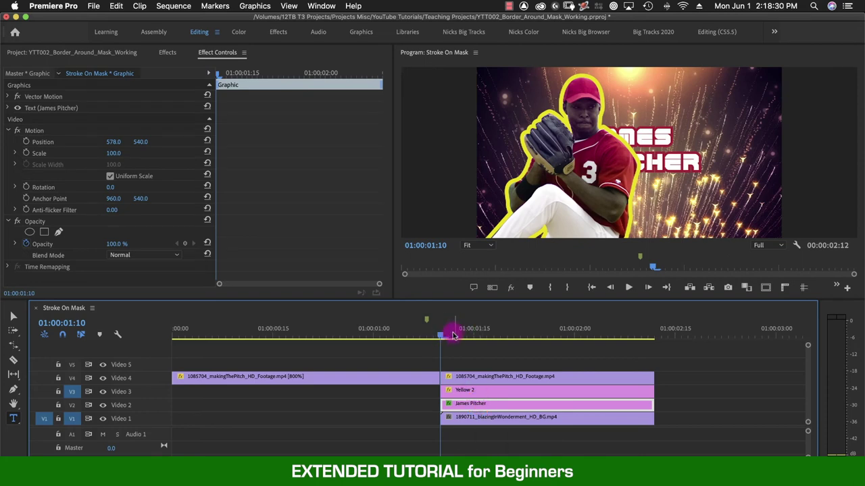
{"action": "left_click_drag", "start_coordinate": [440, 332], "coordinate": [475, 338]}
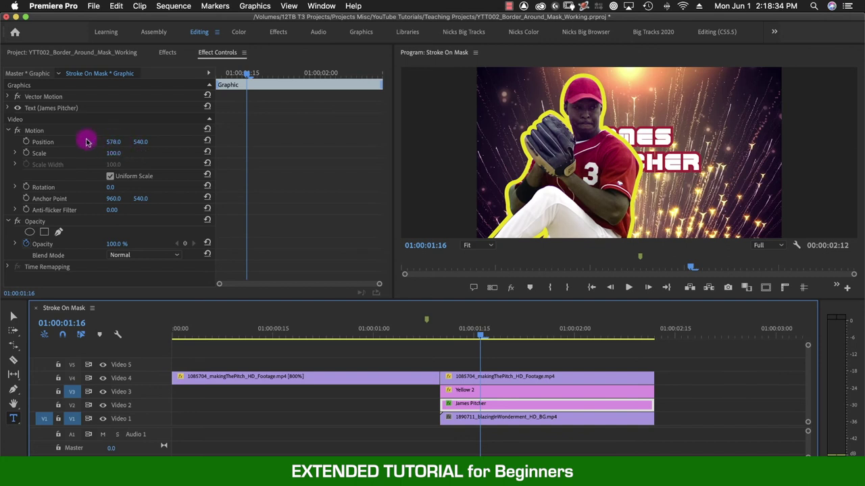
{"action": "left_click_drag", "start_coordinate": [114, 142], "coordinate": [182, 142]}
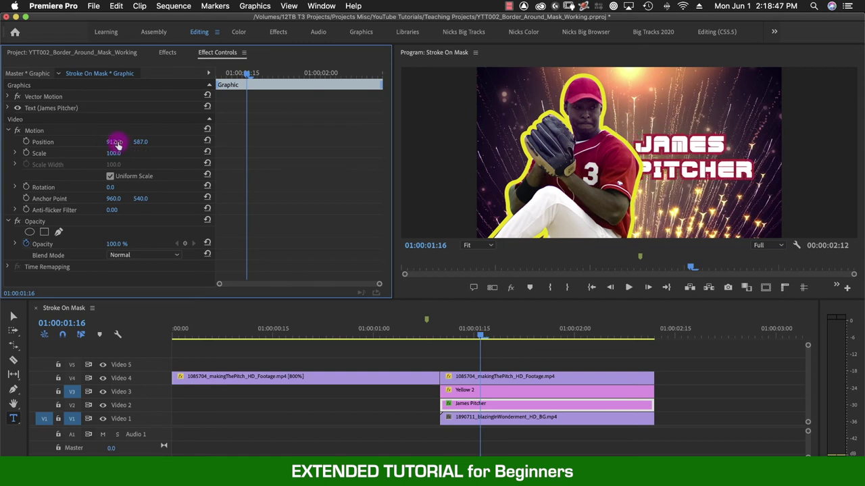
{"action": "left_click", "coordinate": [25, 143]}
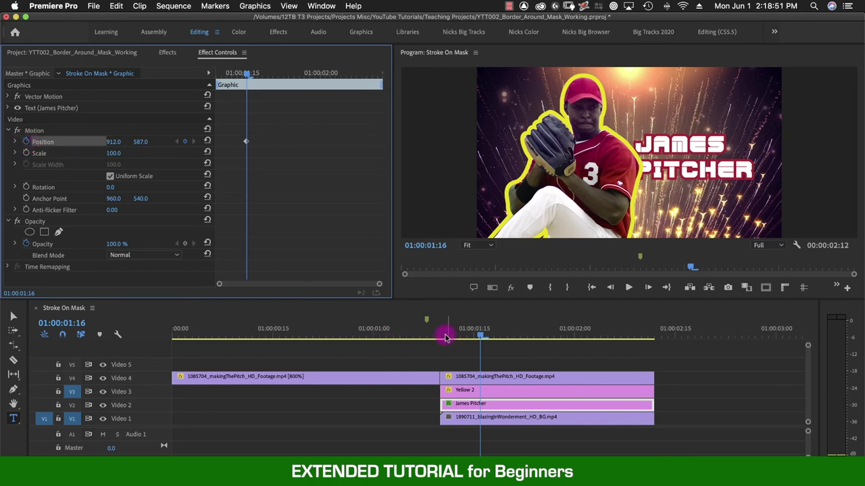
Set the title's starting Position to X 253, hidden behind the player, and preview the slide.
{"action": "left_click_drag", "start_coordinate": [479, 341], "coordinate": [440, 334]}
{"action": "left_click", "coordinate": [113, 141]}
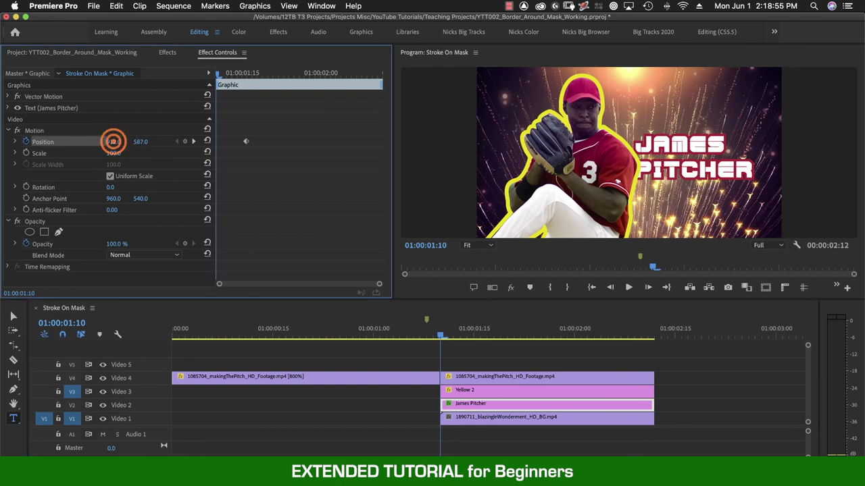
{"action": "mouse_move", "coordinate": [113, 141]}
{"action": "left_mouse_down"}
{"action": "mouse_move", "coordinate": [135, 141]}
{"action": "mouse_move", "coordinate": [111, 141]}
{"action": "left_mouse_up"}
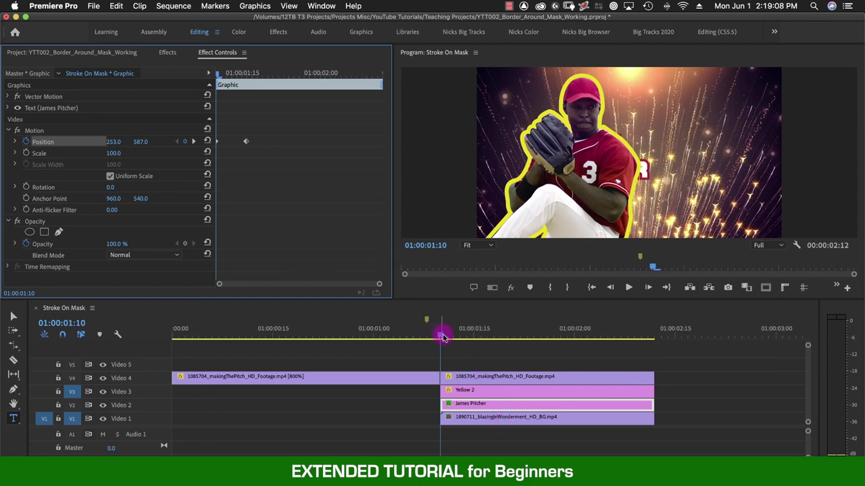
{"action": "key", "text": "space"}
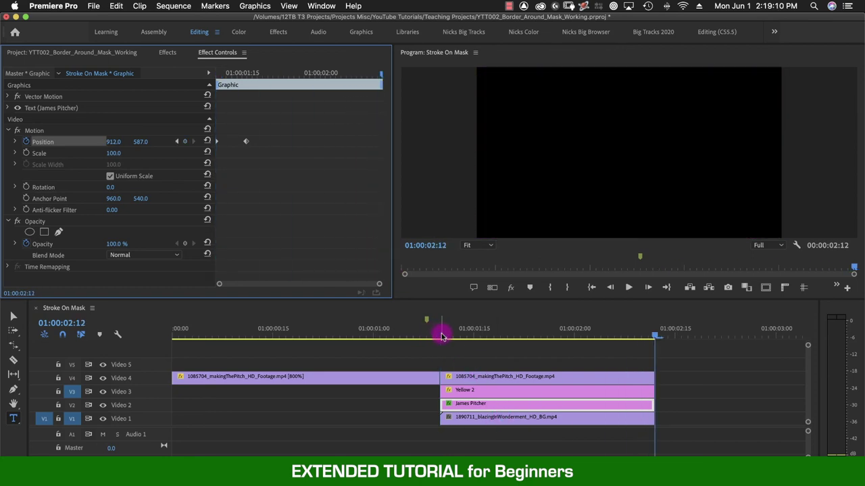
{"action": "left_click", "coordinate": [445, 331]}
{"action": "left_click_drag", "start_coordinate": [454, 334], "coordinate": [650, 343]}
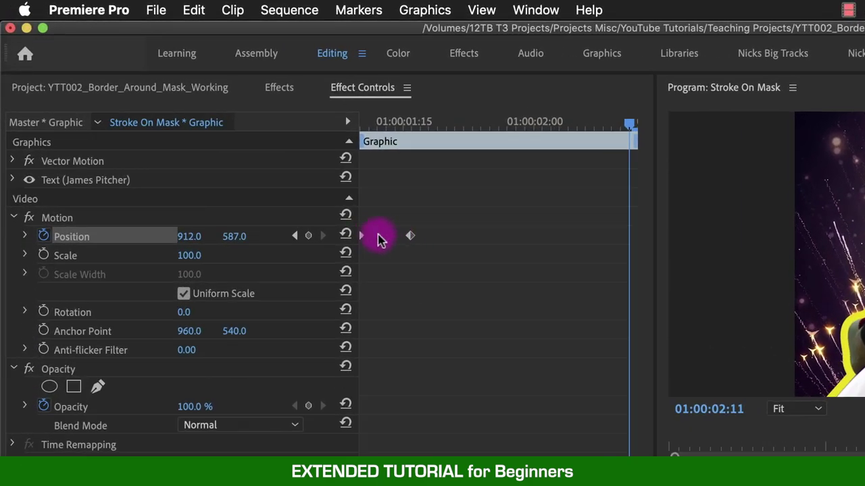
Push the title's end Position to 1043.0, 587.0 at the clip end and replay the animation.
{"action": "left_click", "coordinate": [410, 236]}
{"action": "left_click", "coordinate": [179, 238]}
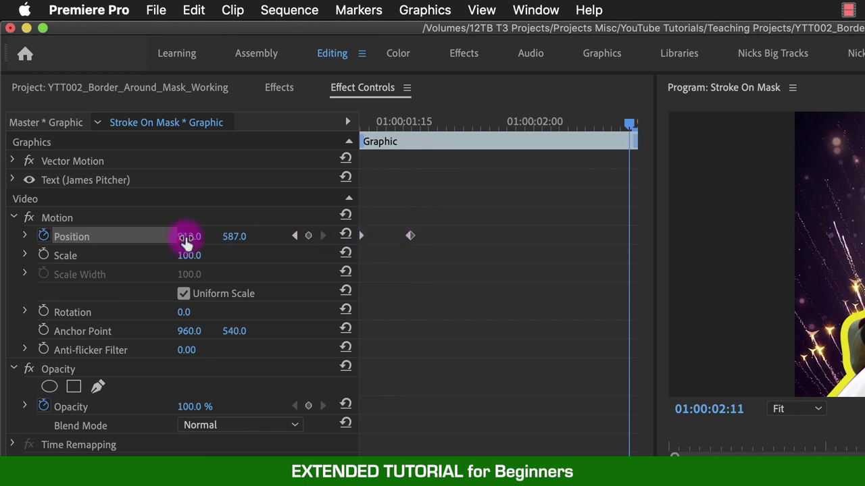
{"action": "left_click", "coordinate": [182, 238]}
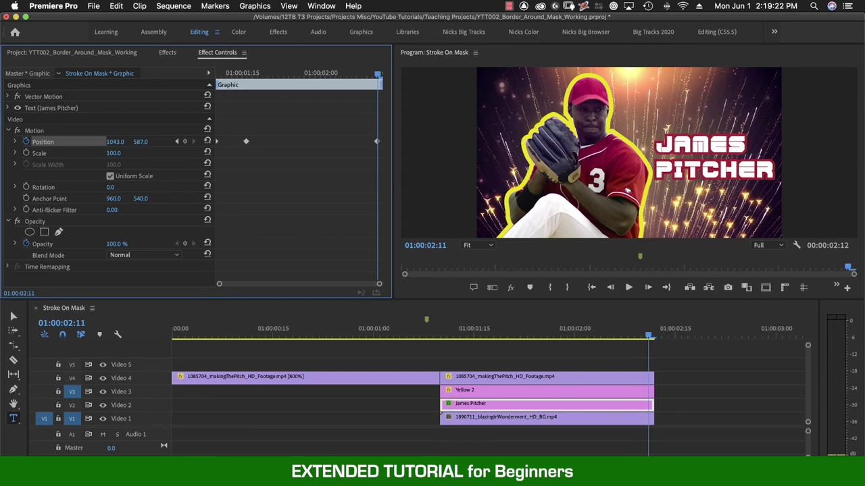
{"action": "left_click", "coordinate": [446, 329]}
{"action": "key", "text": "space"}
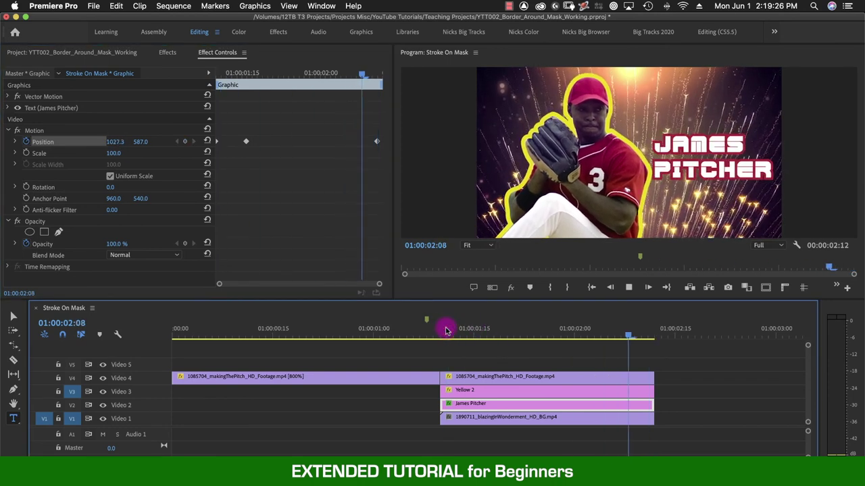
{"action": "left_click", "coordinate": [444, 330]}
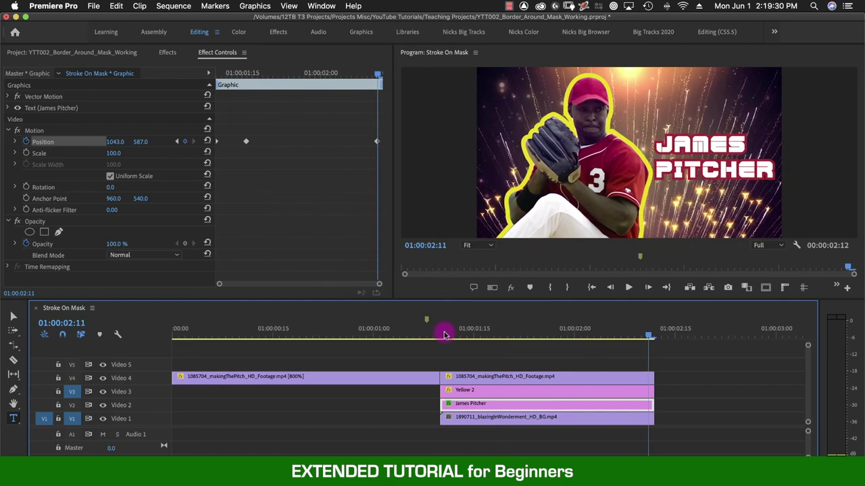